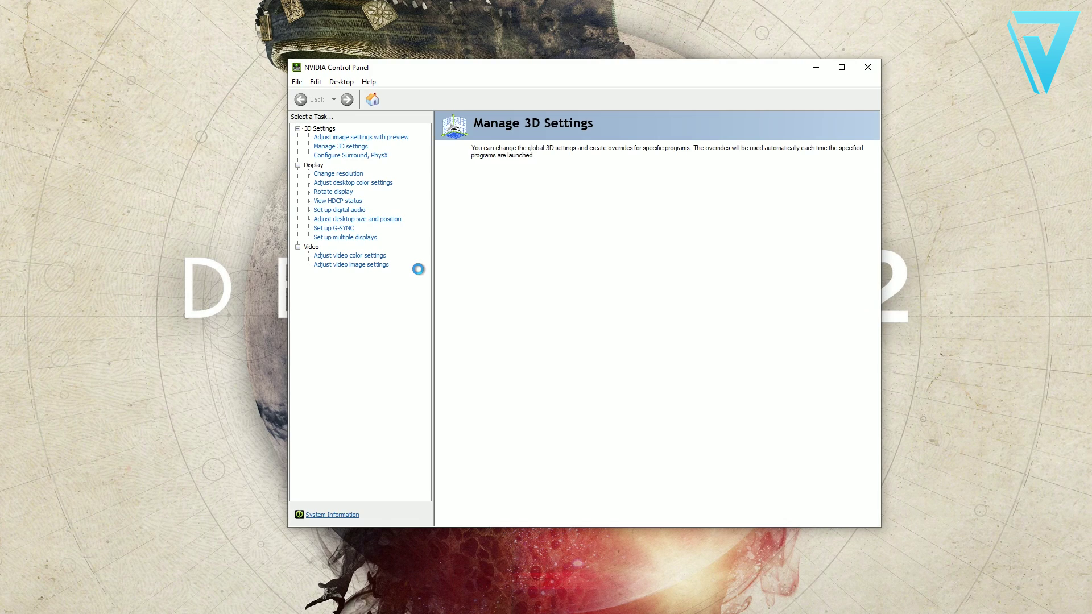
# On the Change resolution page, try a 60Hz refresh rate, then set it back to 165Hz.
pyautogui.click(339, 173)
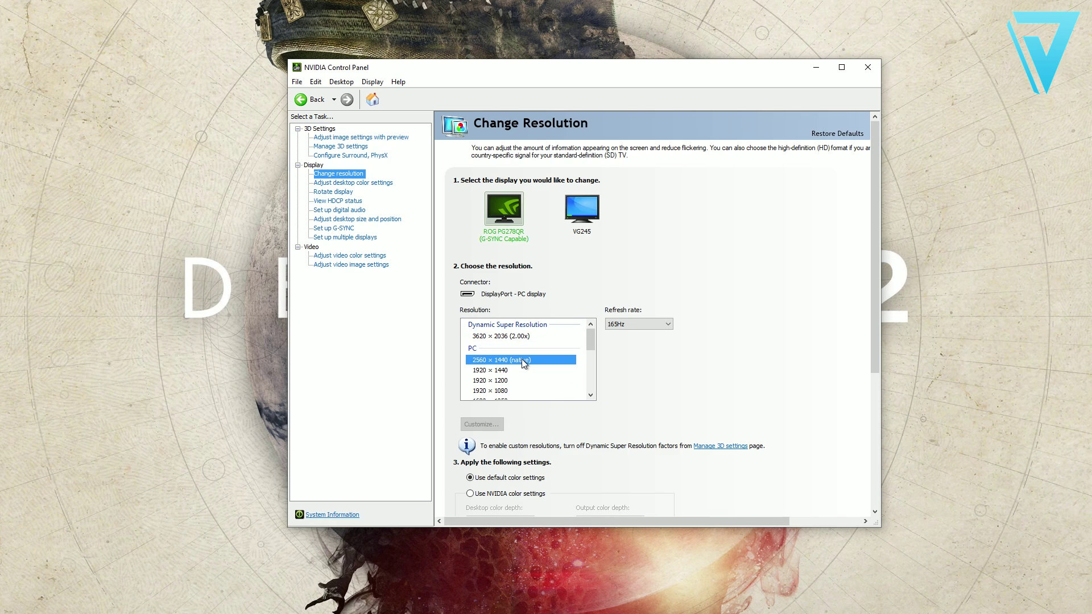
pyautogui.click(668, 324)
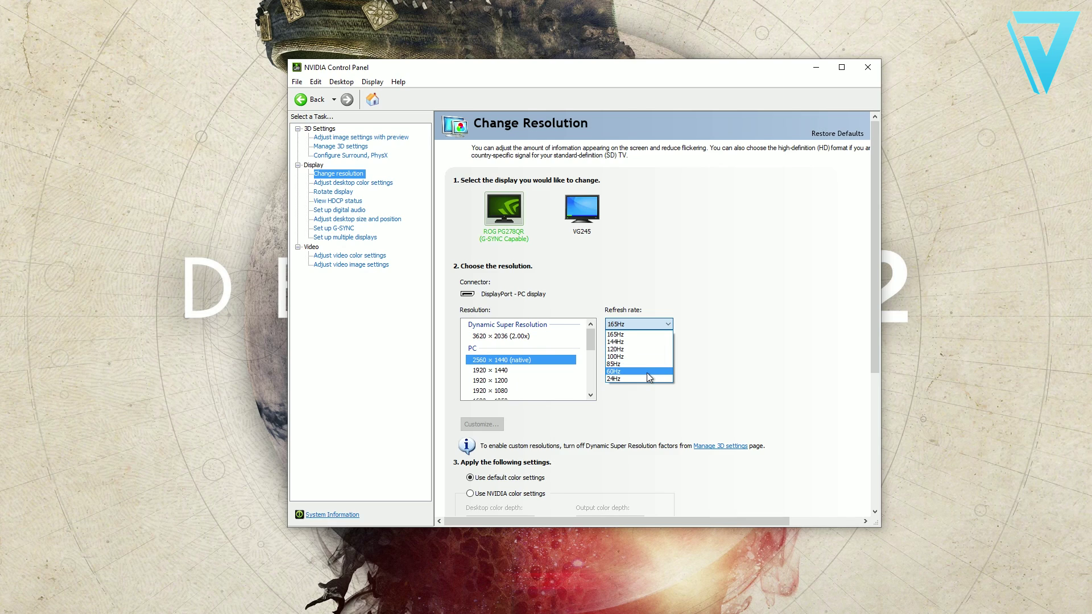
pyautogui.click(647, 373)
pyautogui.click(670, 329)
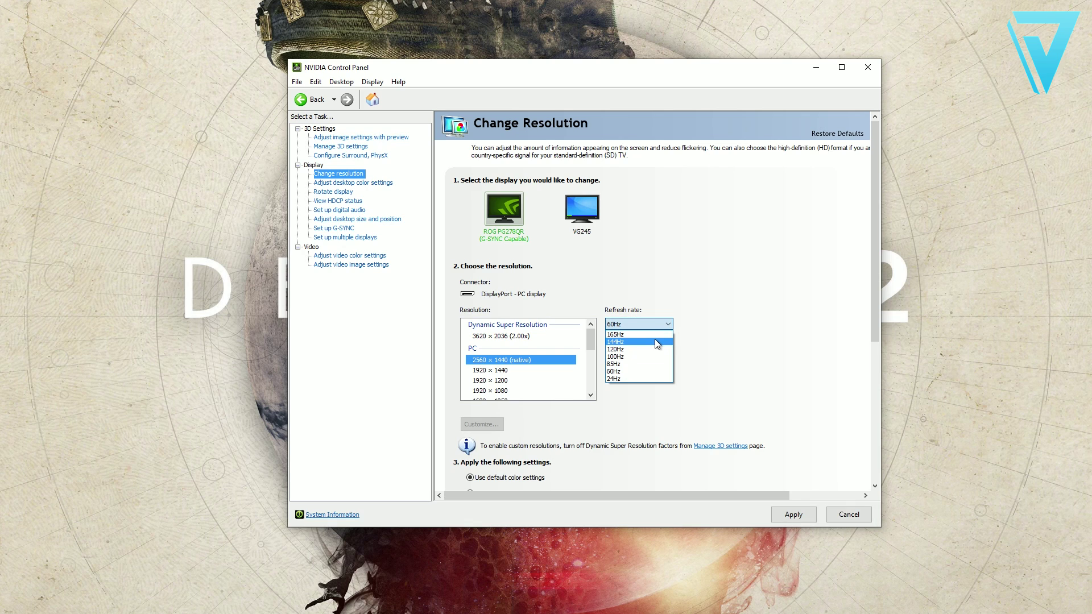
pyautogui.click(661, 335)
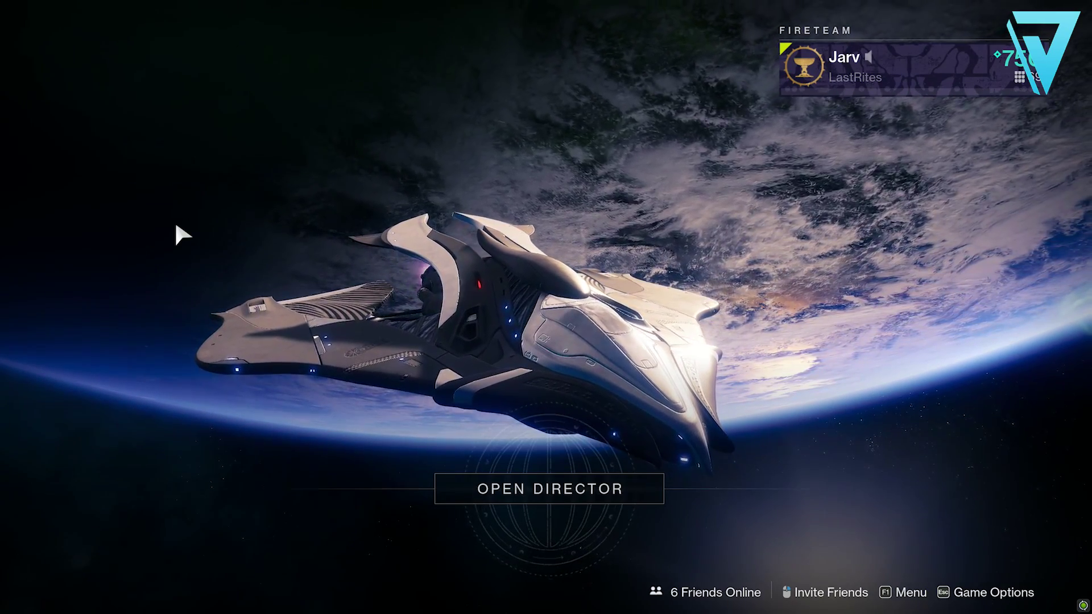
# Open Destiny 2's Settings from the Esc game options menu.
pyautogui.press('Escape')
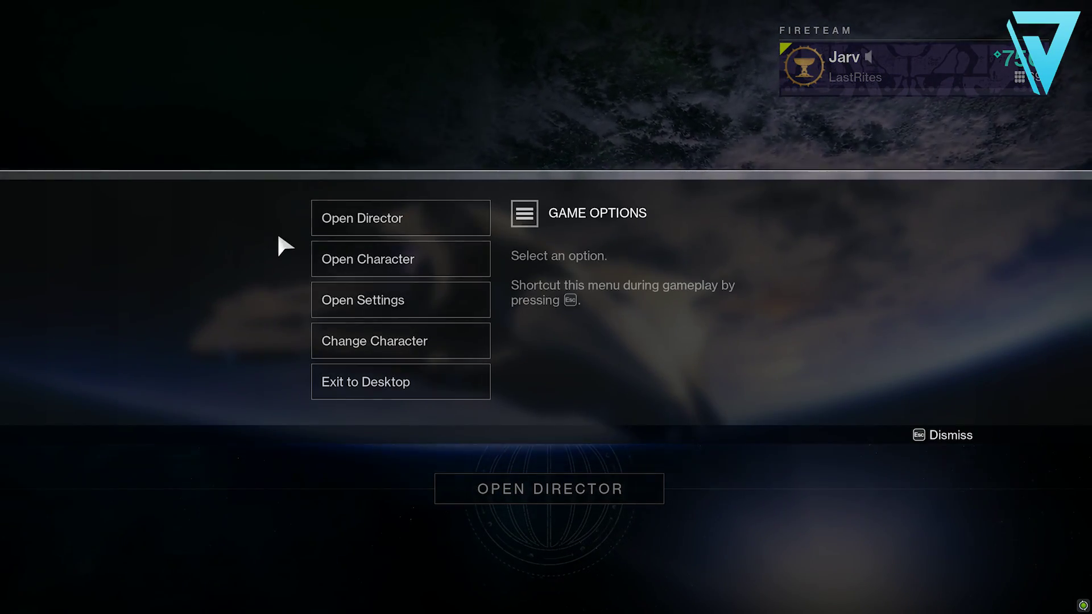
pyautogui.click(358, 303)
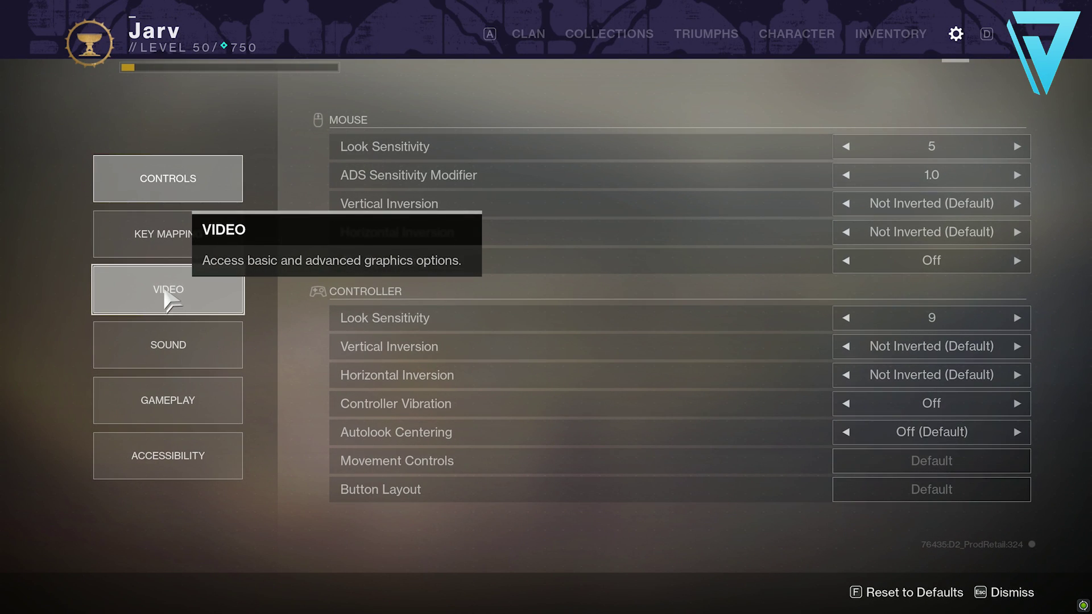
# Switch to the Video settings page showing Windowed Fullscreen, 2560 x 1440 and Vsync 165 FPS.
pyautogui.click(165, 291)
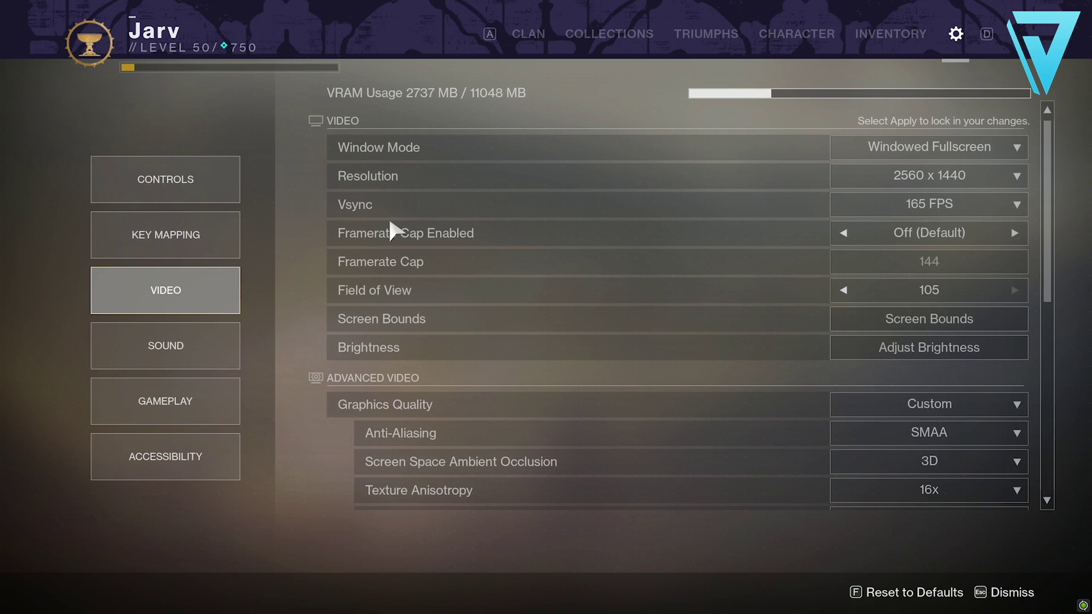
# Turn Vsync off and leave Framerate Cap Enabled at Off after toggling it.
pyautogui.click(901, 203)
pyautogui.click(899, 225)
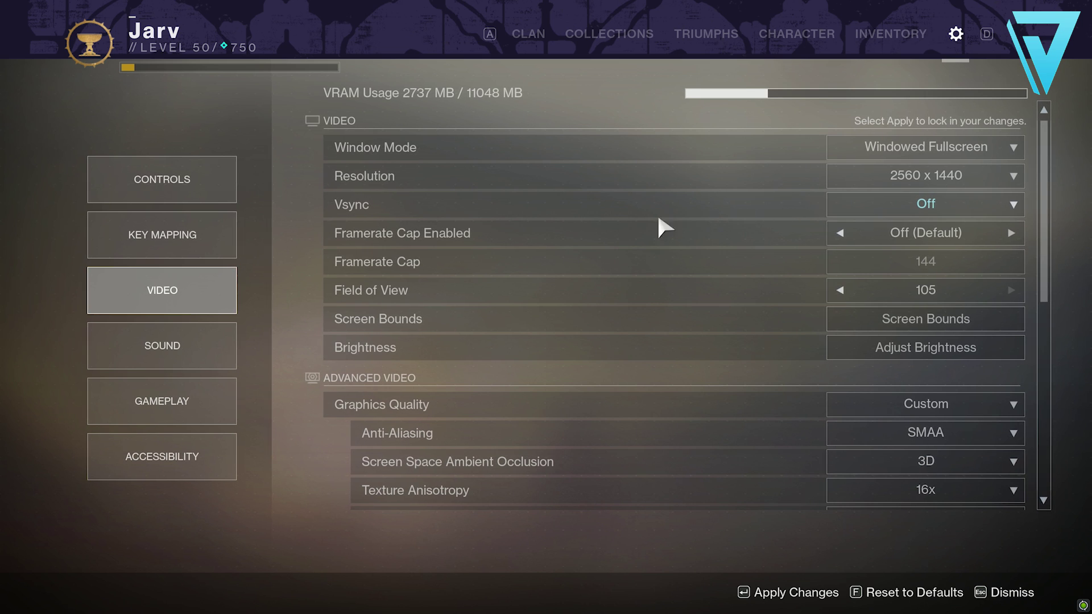
pyautogui.click(866, 231)
pyautogui.click(876, 230)
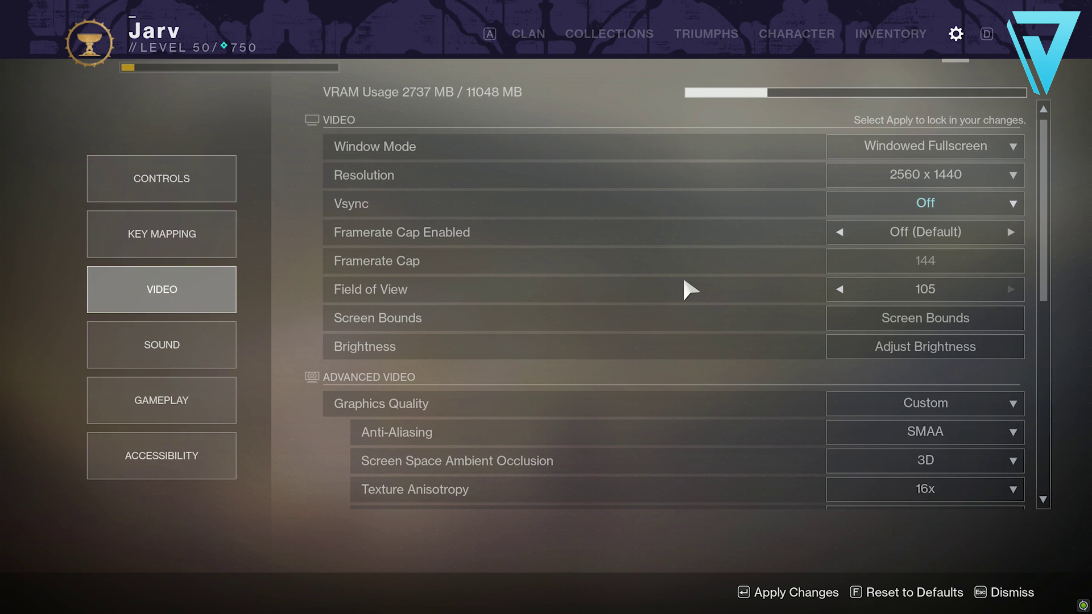
# Under Advanced Video, set Anti-Aliasing and Screen Space Ambient Occlusion to Off.
pyautogui.scroll(-5, 739, 301)
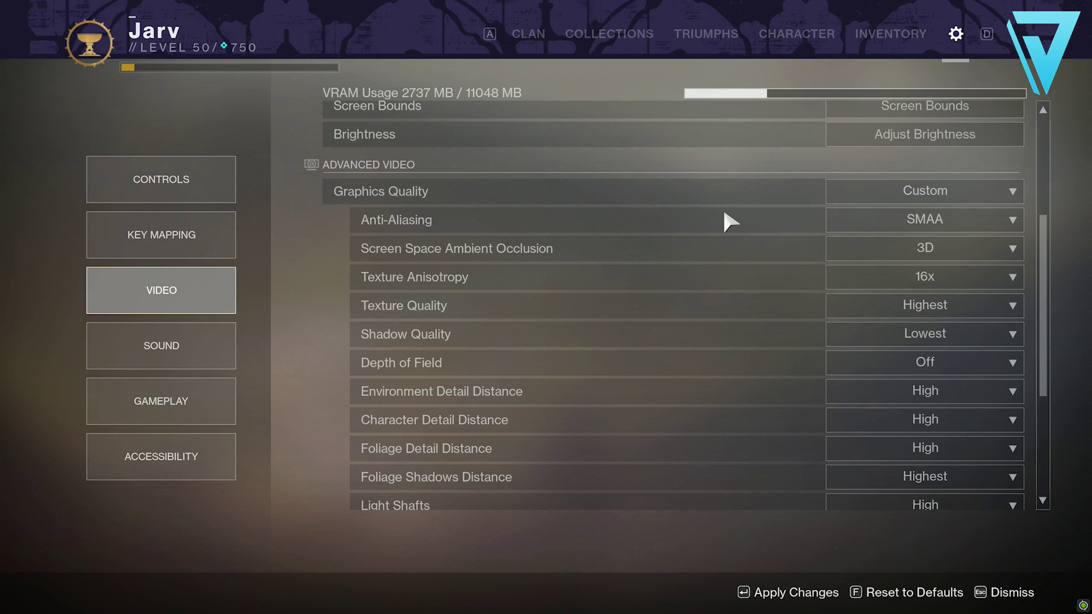
pyautogui.click(960, 226)
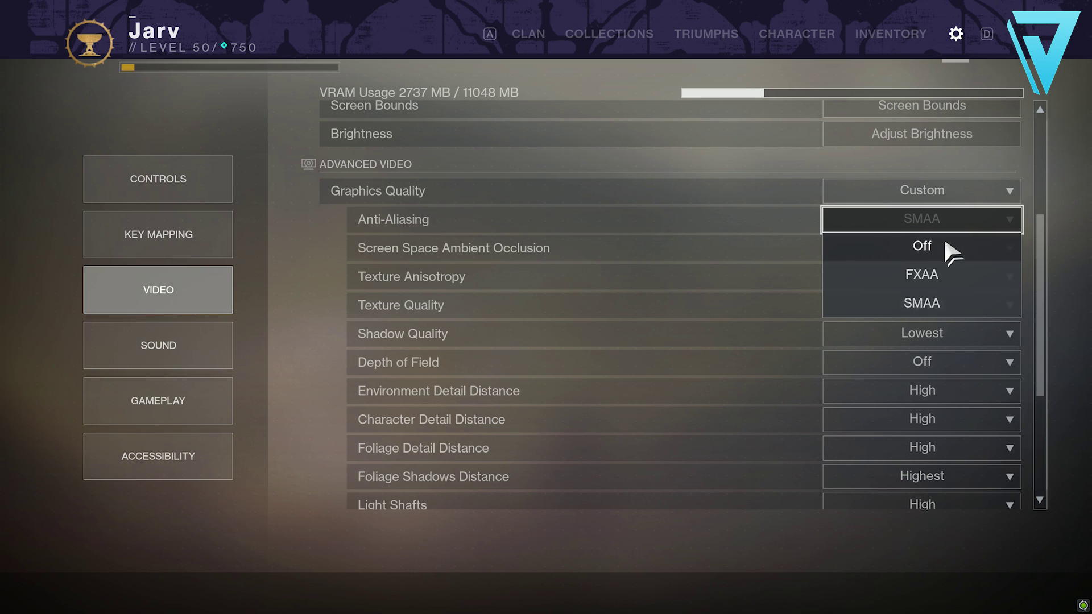
pyautogui.click(898, 244)
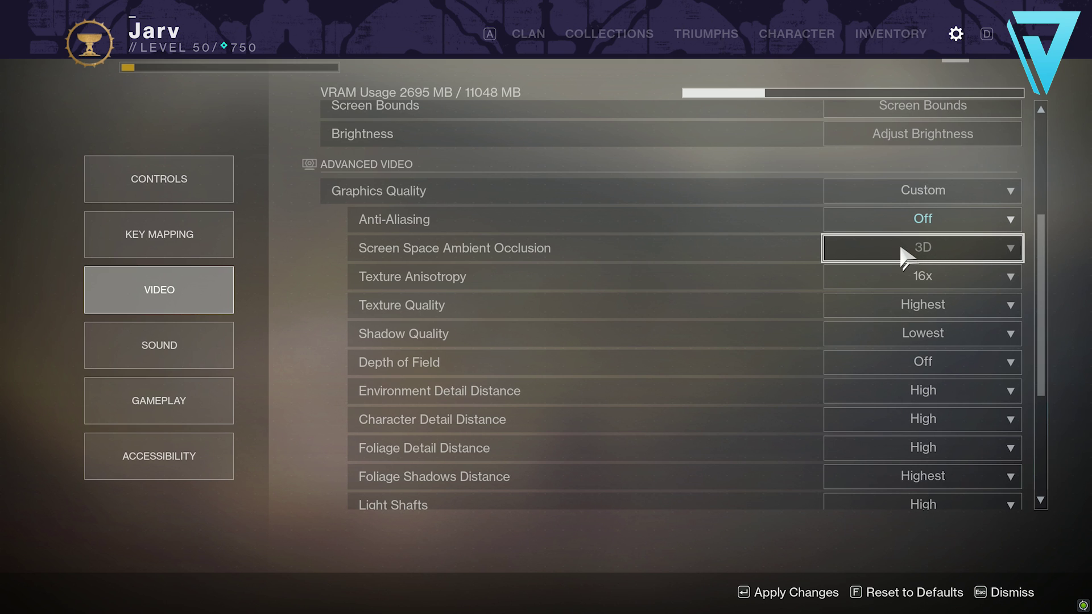
pyautogui.click(905, 257)
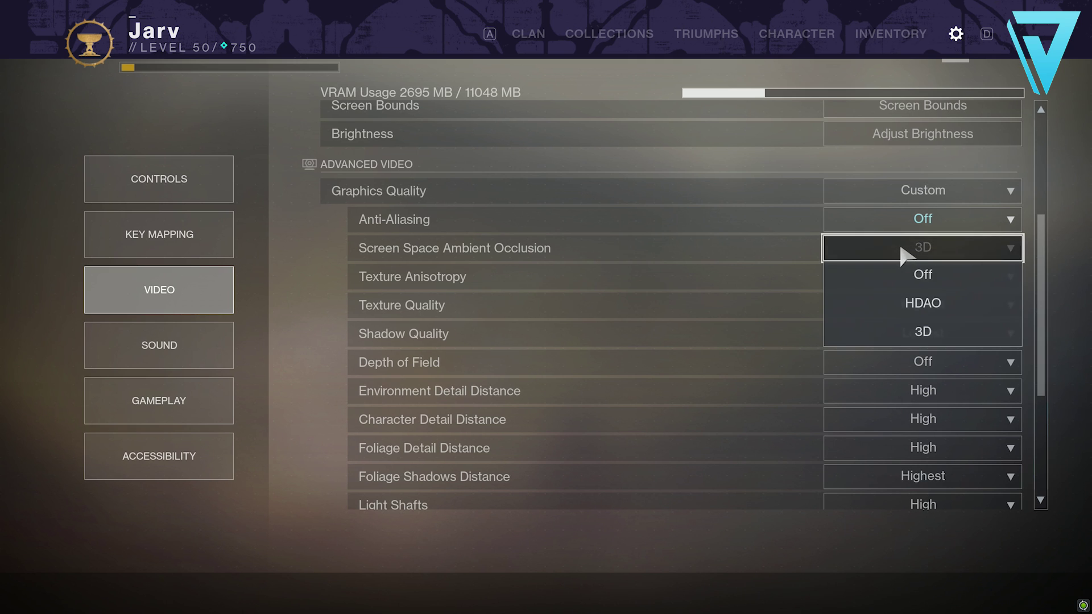
pyautogui.click(909, 278)
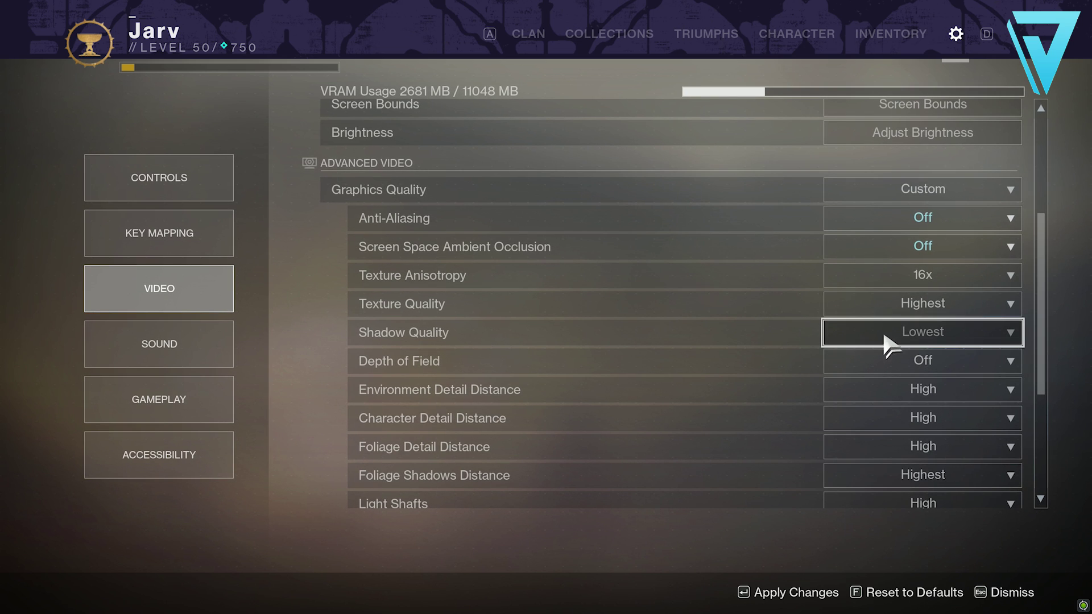
pyautogui.click(995, 342)
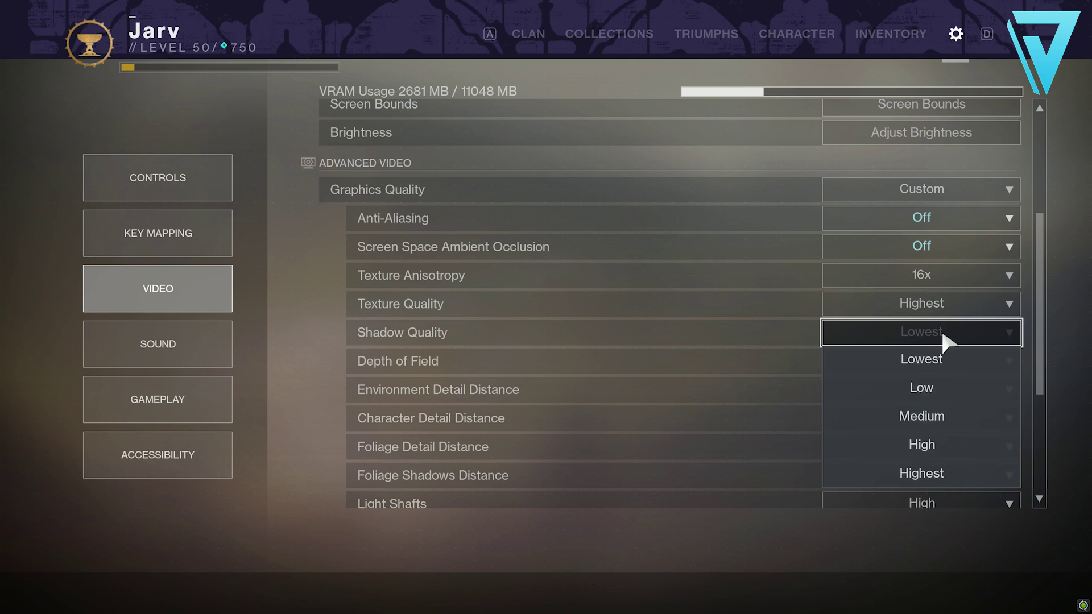
pyautogui.click(519, 324)
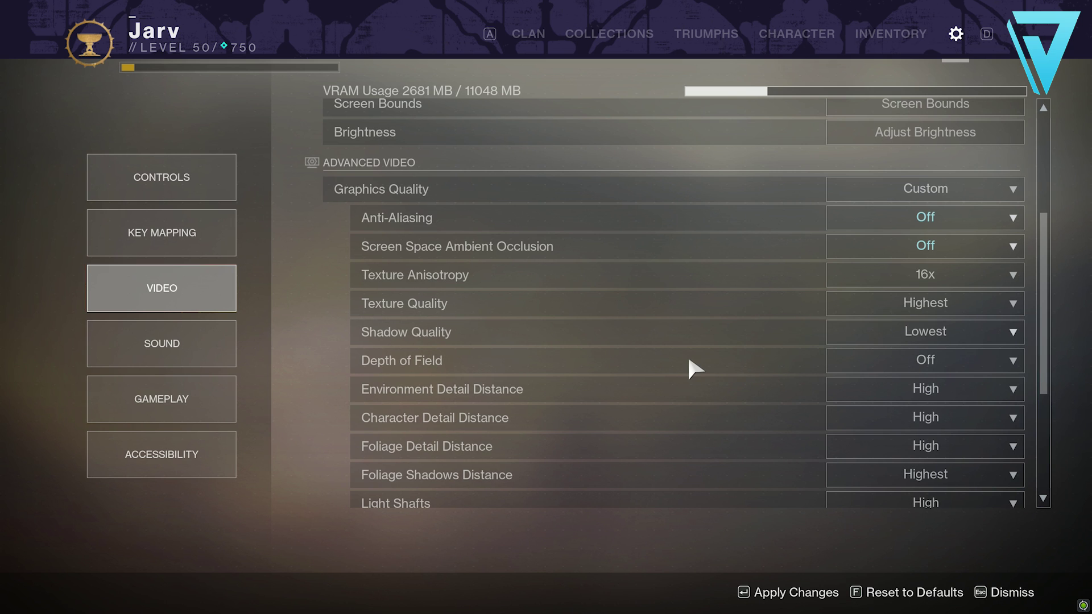
pyautogui.scroll(-2, 621, 324)
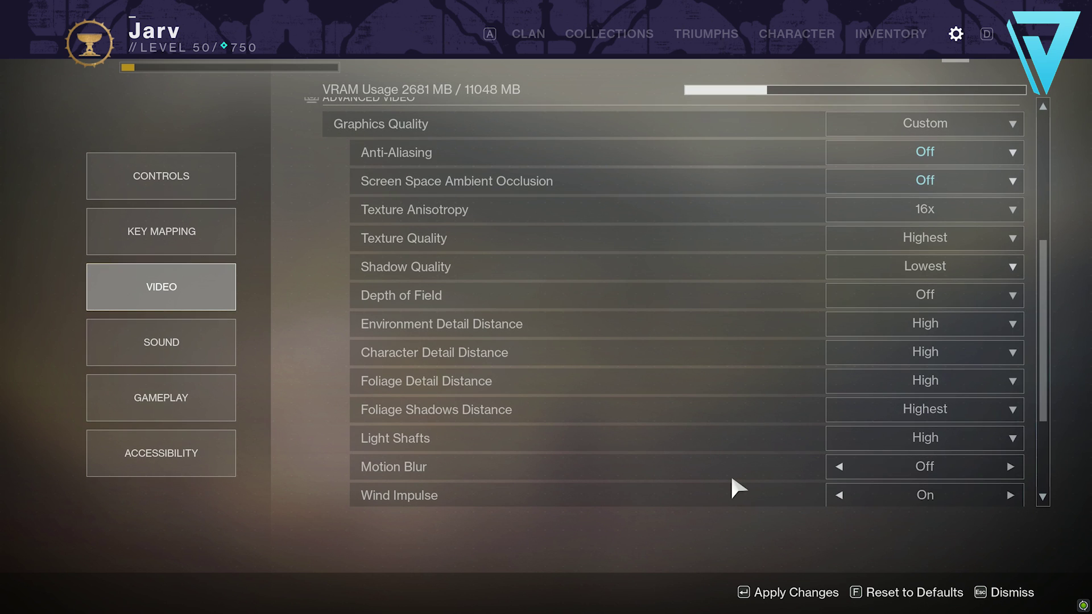
pyautogui.scroll(-2, 597, 439)
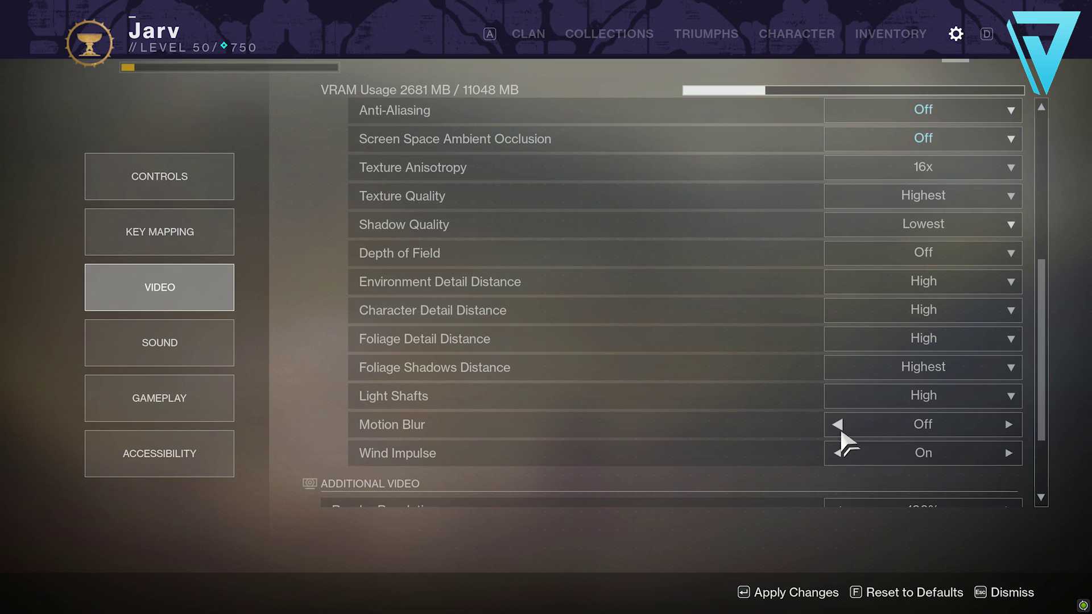
pyautogui.scroll(-4, 702, 427)
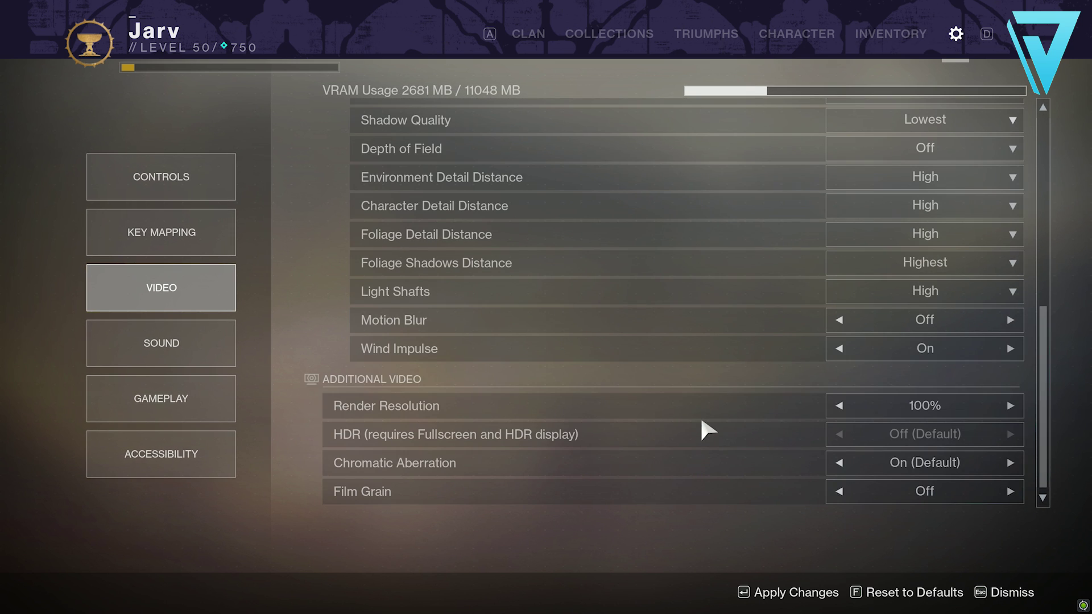
pyautogui.scroll(5, 611, 393)
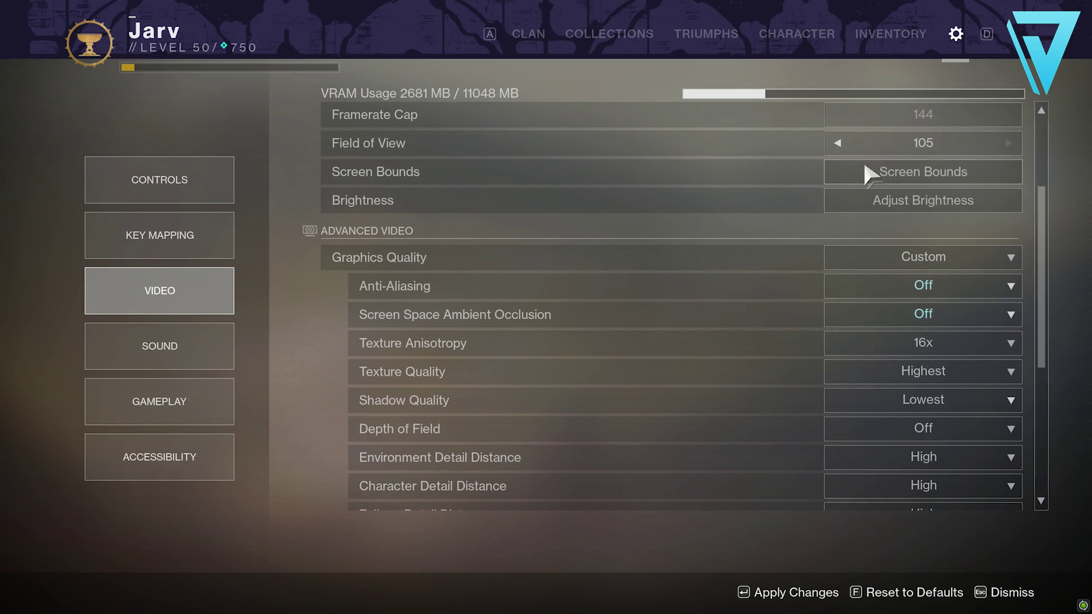
pyautogui.scroll(-5, 697, 357)
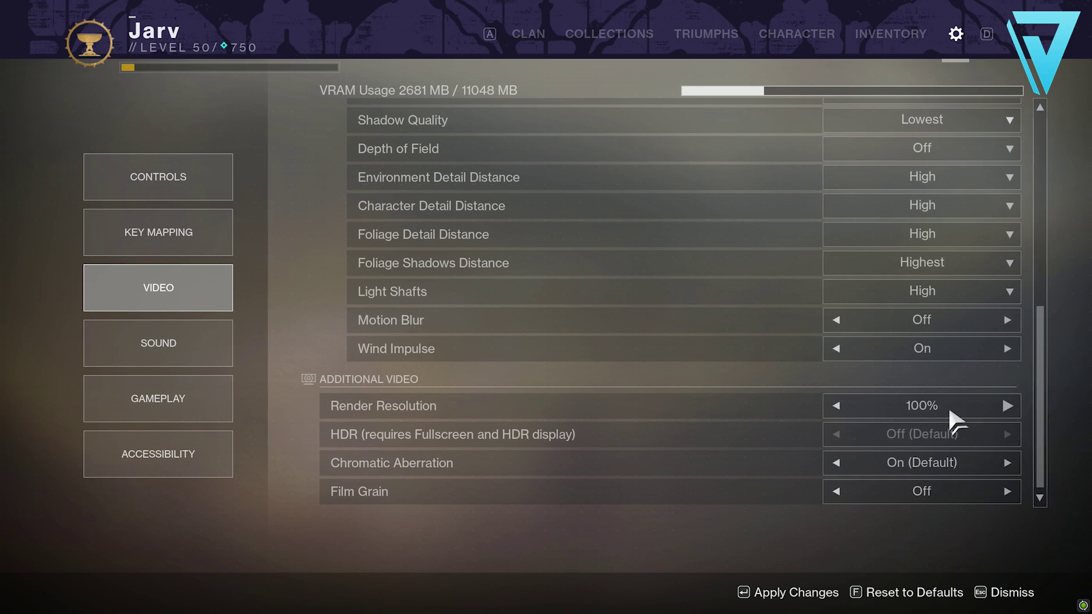
pyautogui.click(838, 406)
pyautogui.click(837, 406)
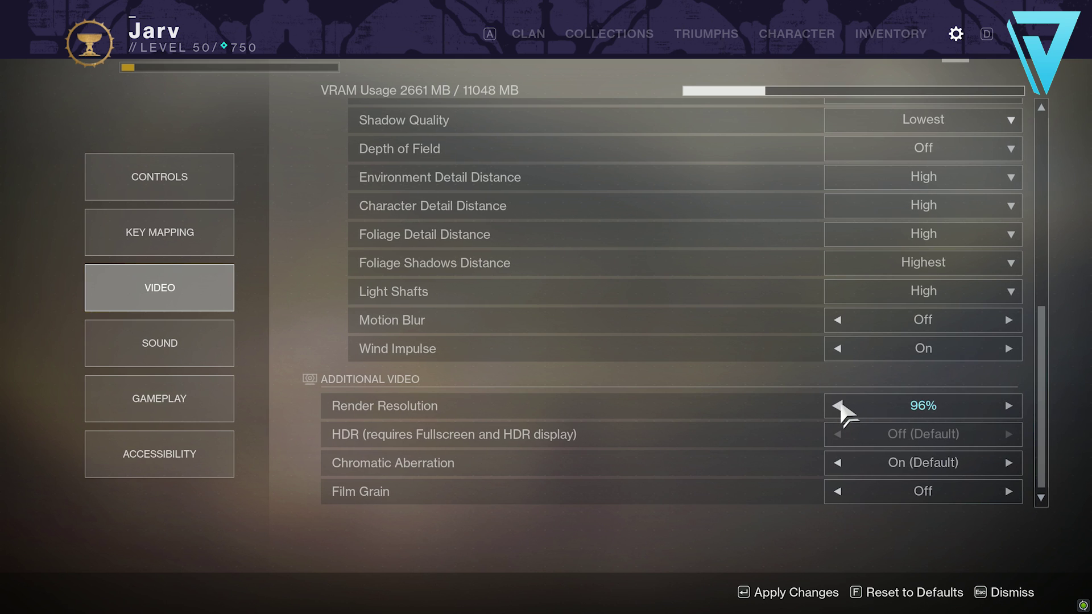
pyautogui.click(837, 406)
pyautogui.click(837, 406)
pyautogui.click(837, 407)
pyautogui.click(837, 406)
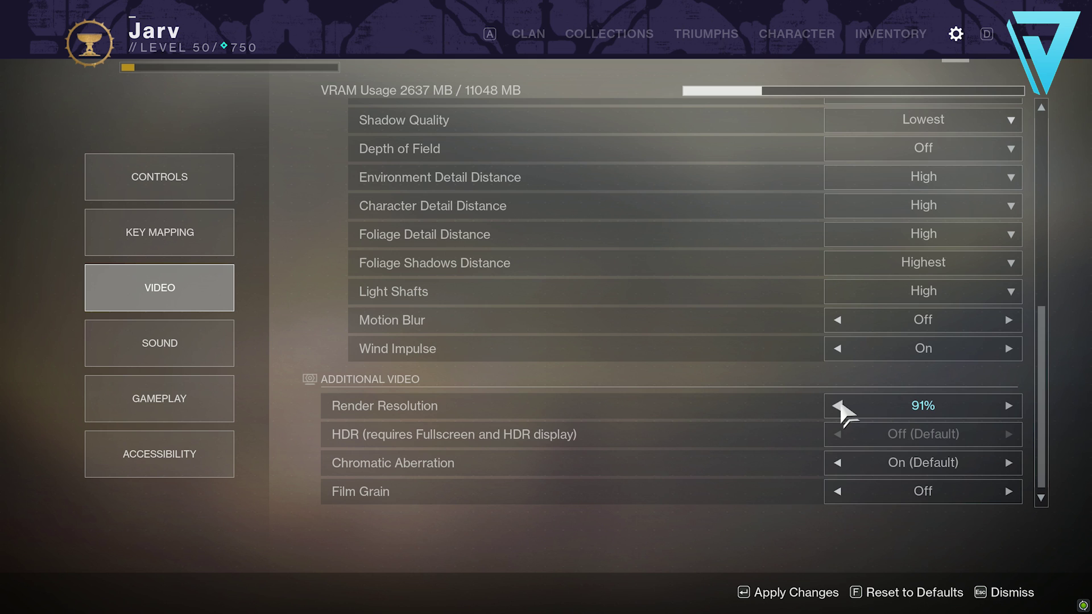
pyautogui.click(837, 406)
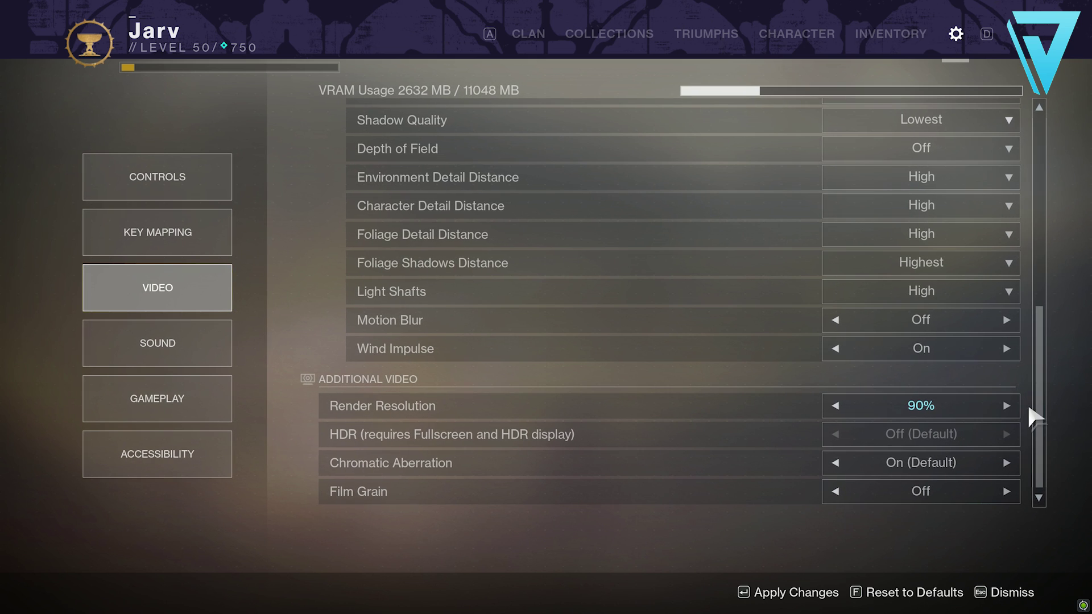
pyautogui.click(1005, 405)
pyautogui.click(1006, 405)
pyautogui.click(1006, 406)
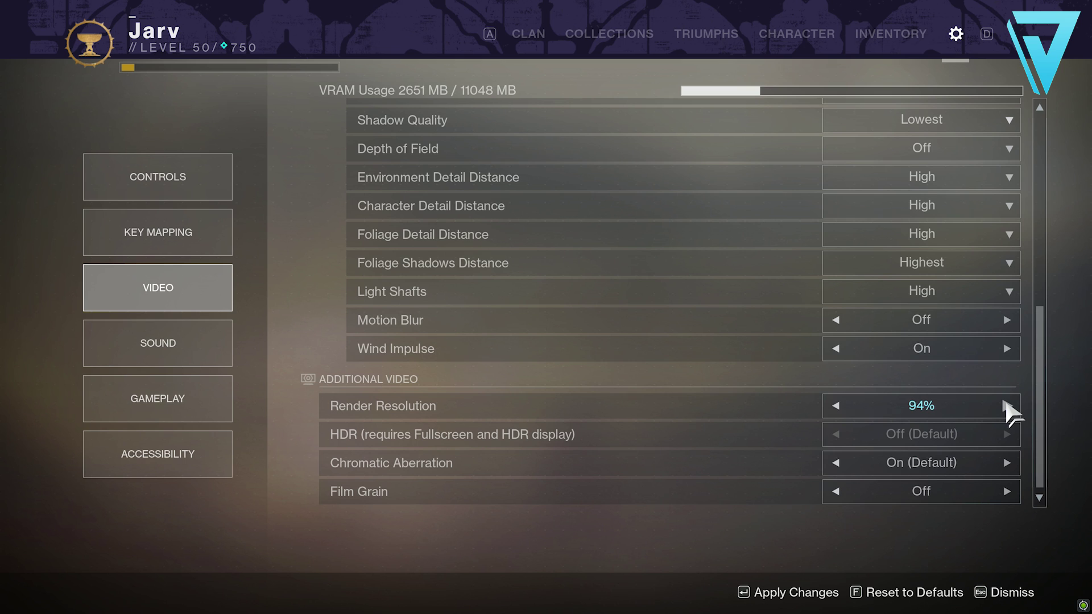
pyautogui.click(1006, 405)
pyautogui.click(1006, 406)
pyautogui.click(1006, 405)
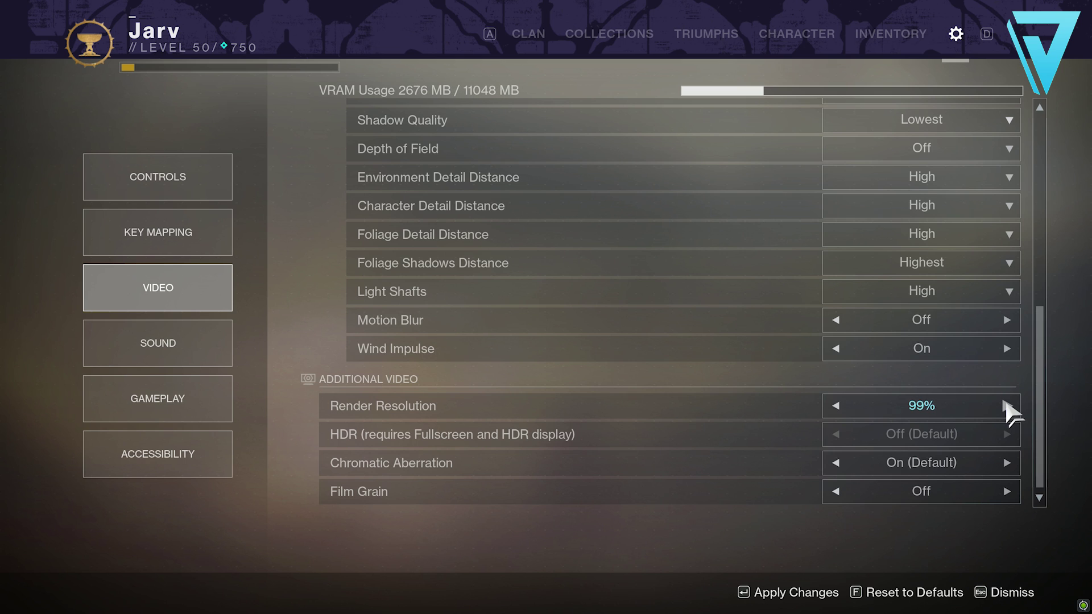
pyautogui.click(1007, 405)
pyautogui.click(1006, 405)
pyautogui.click(1006, 405)
pyautogui.click(1005, 406)
pyautogui.click(1005, 406)
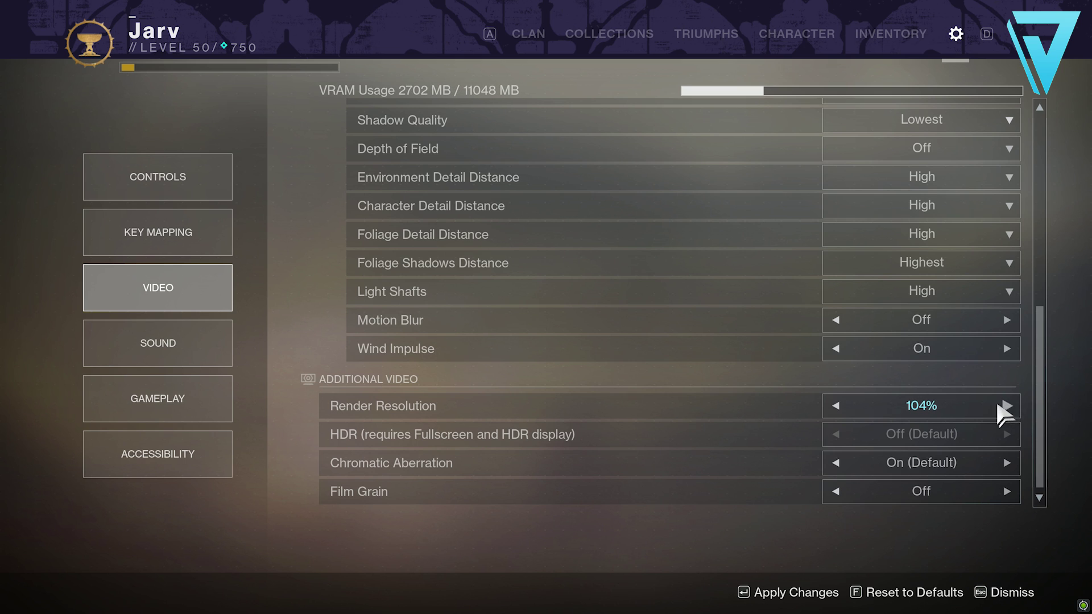
pyautogui.click(837, 405)
pyautogui.click(837, 405)
pyautogui.click(837, 405)
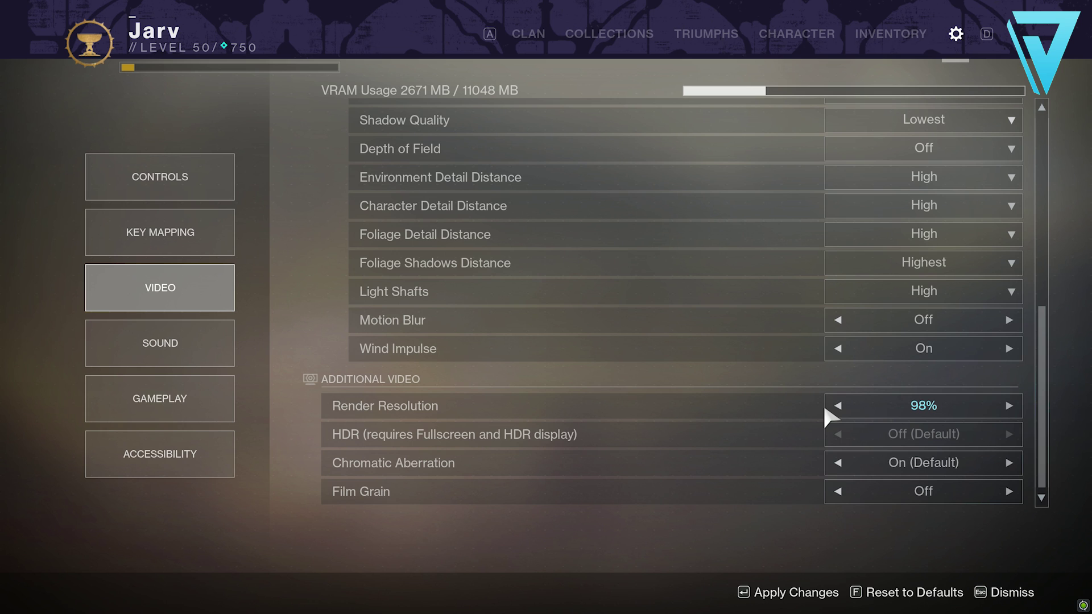
pyautogui.click(1008, 404)
pyautogui.click(1008, 404)
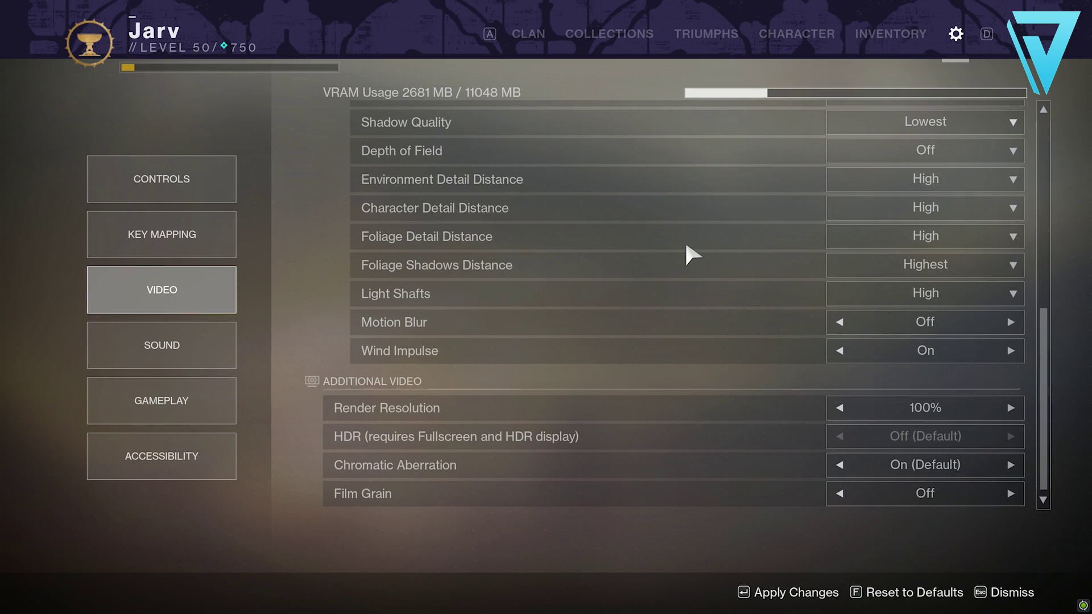
# Scroll back up to the top of the Video settings.
pyautogui.scroll(4, 734, 282)
pyautogui.scroll(5, 735, 278)
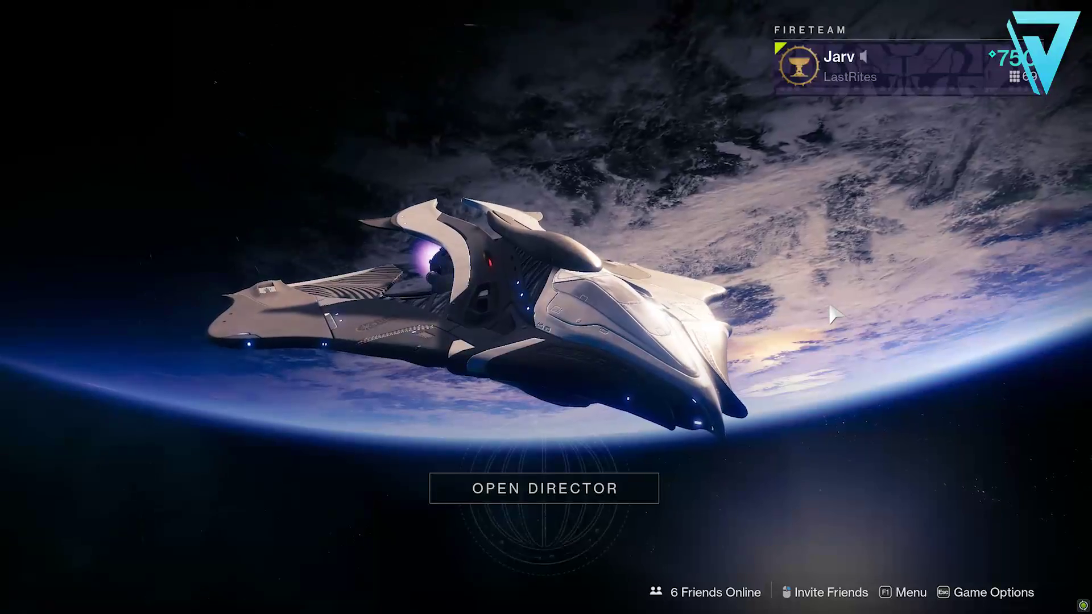
# Launch to the Trostland landing zone from the Director's European Dead Zone map on Earth.
pyautogui.click(526, 457)
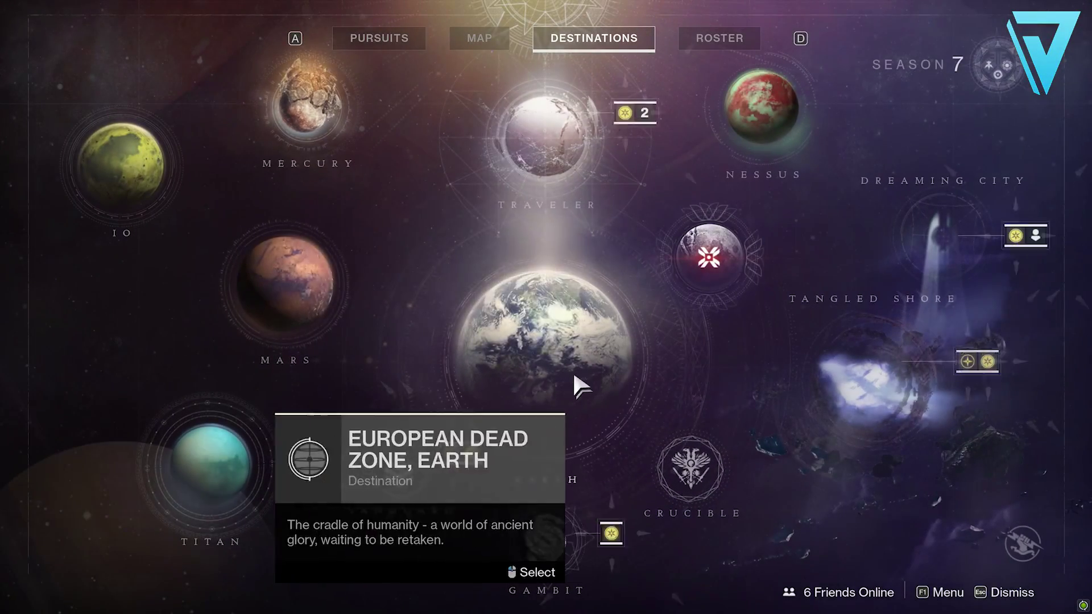
pyautogui.click(576, 366)
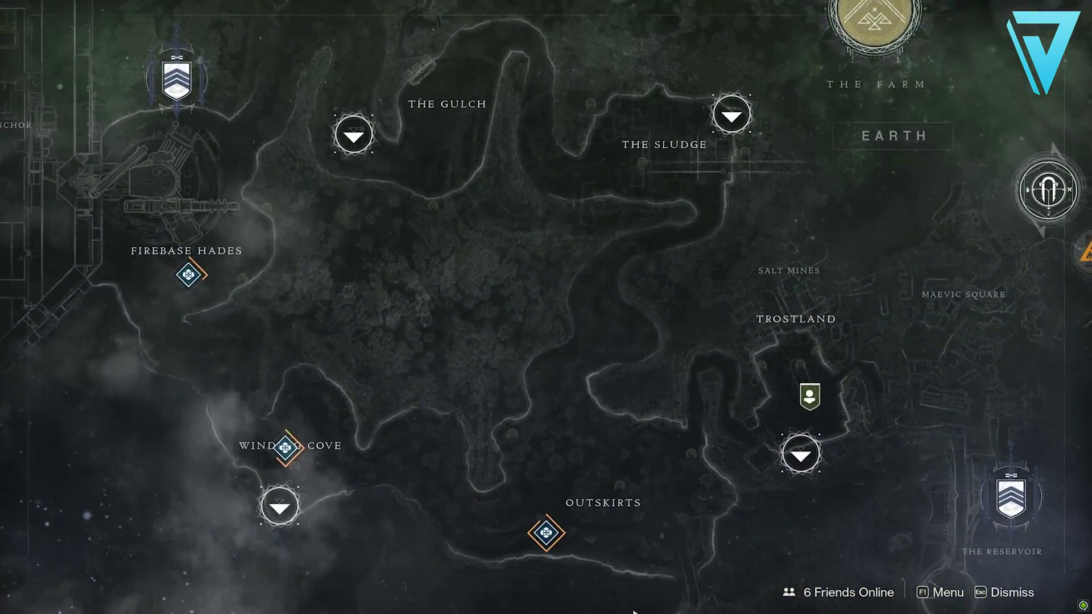
pyautogui.click(771, 438)
pyautogui.click(851, 506)
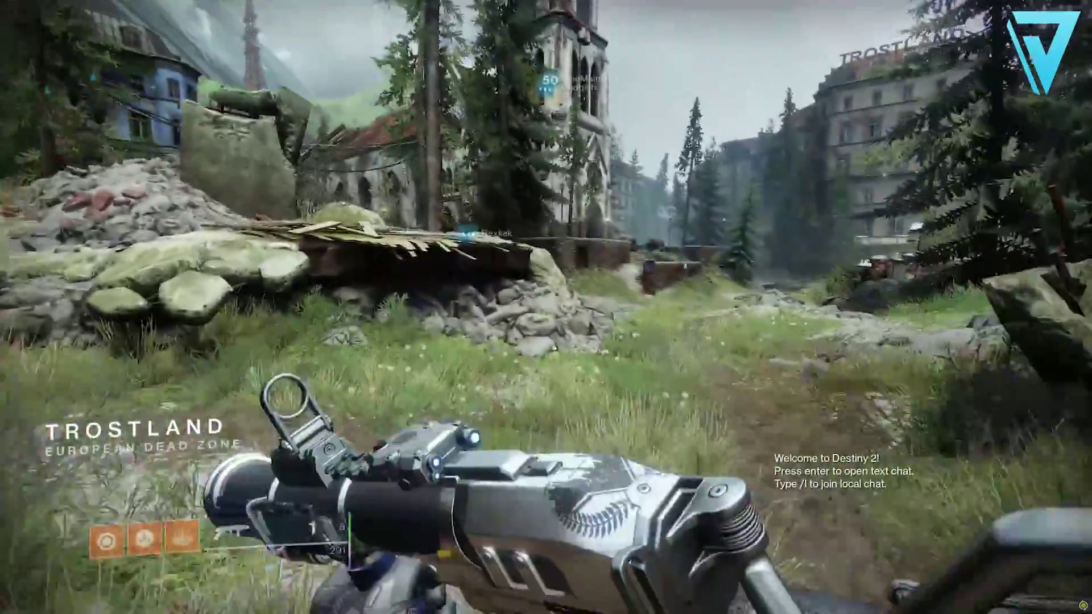
# Walk through Trostland's courtyard and ruined streets up the stairs to the ABS Kastner storefront.
pyautogui.press('w')
pyautogui.press('1')
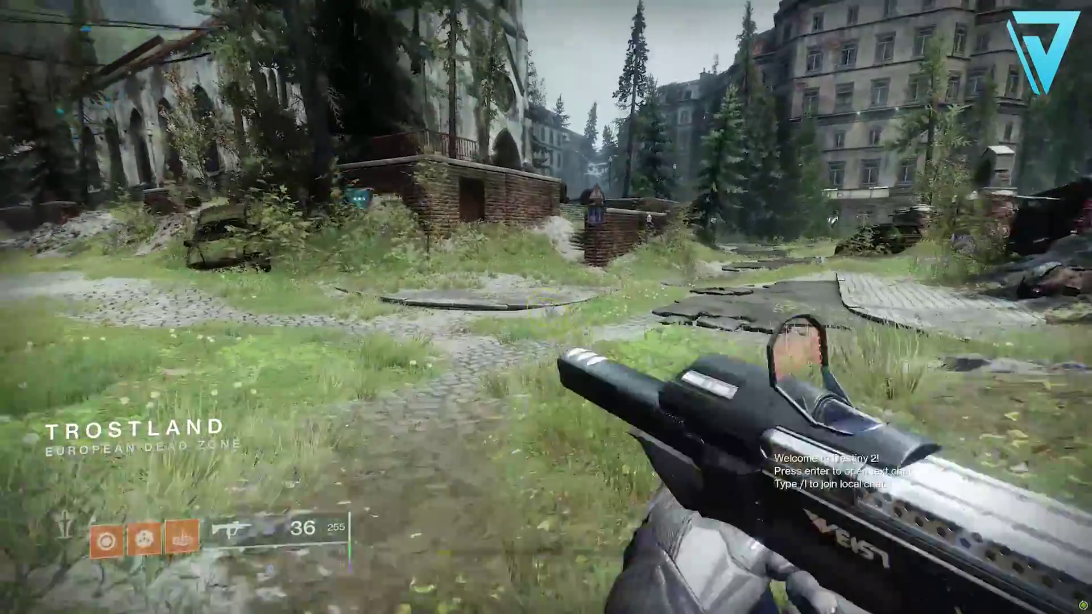
pyautogui.press('w')
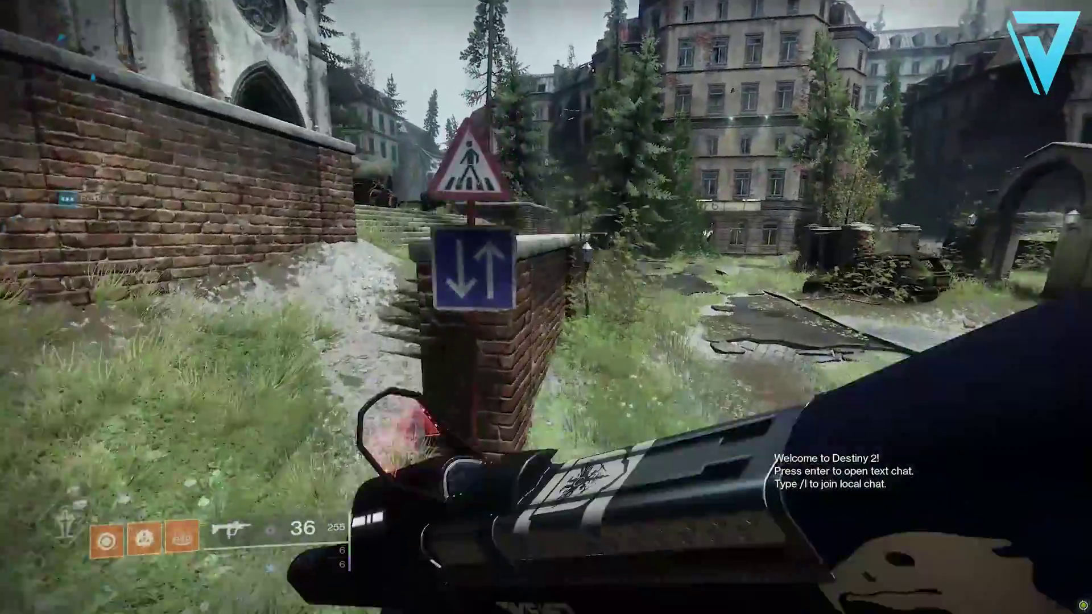
pyautogui.press('w')
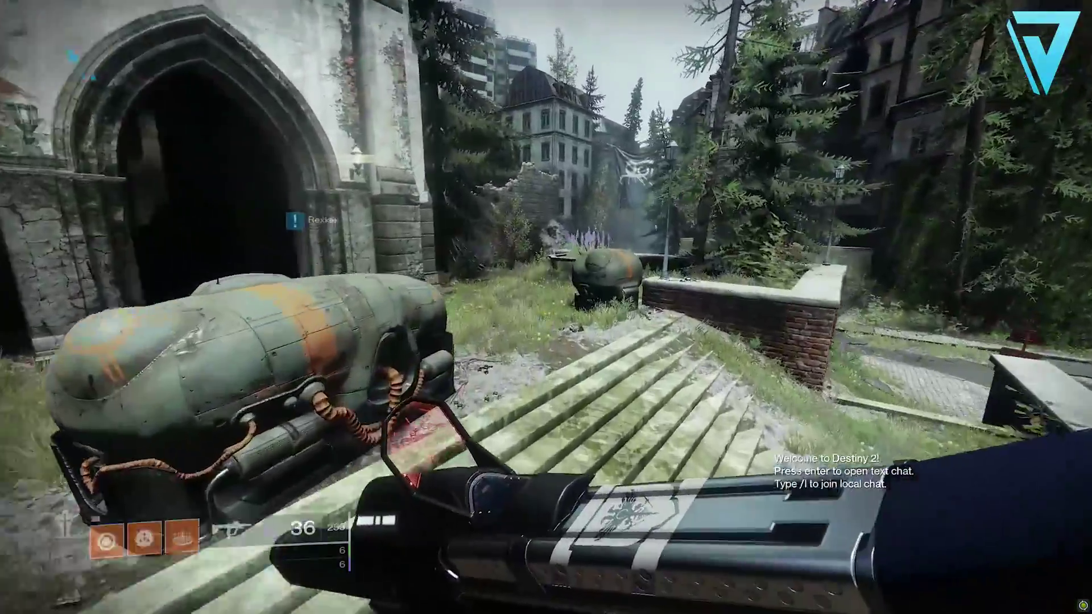
pyautogui.press('w')
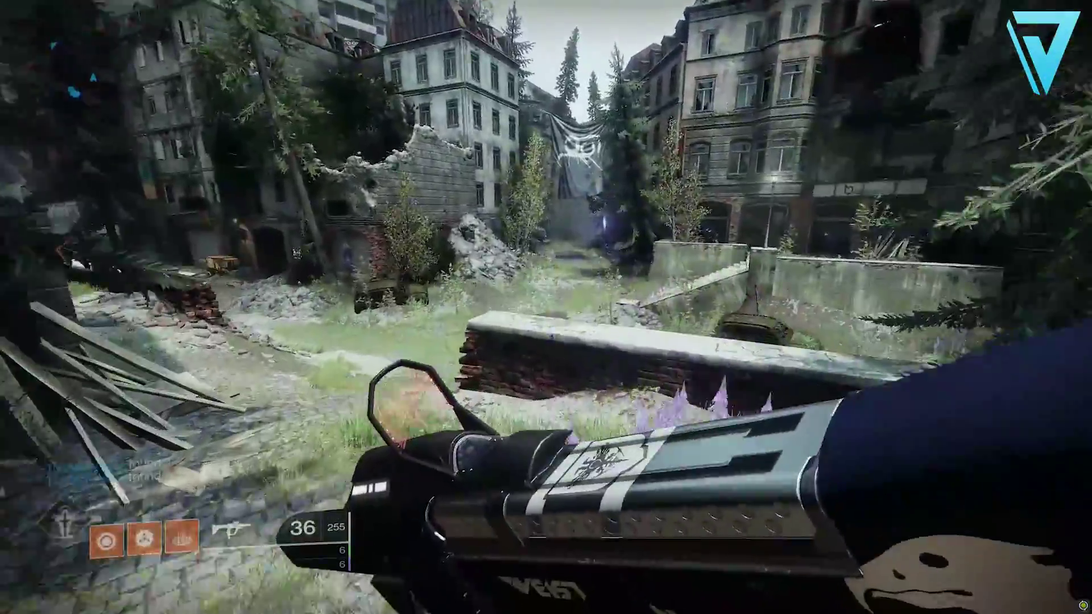
pyautogui.press('w')
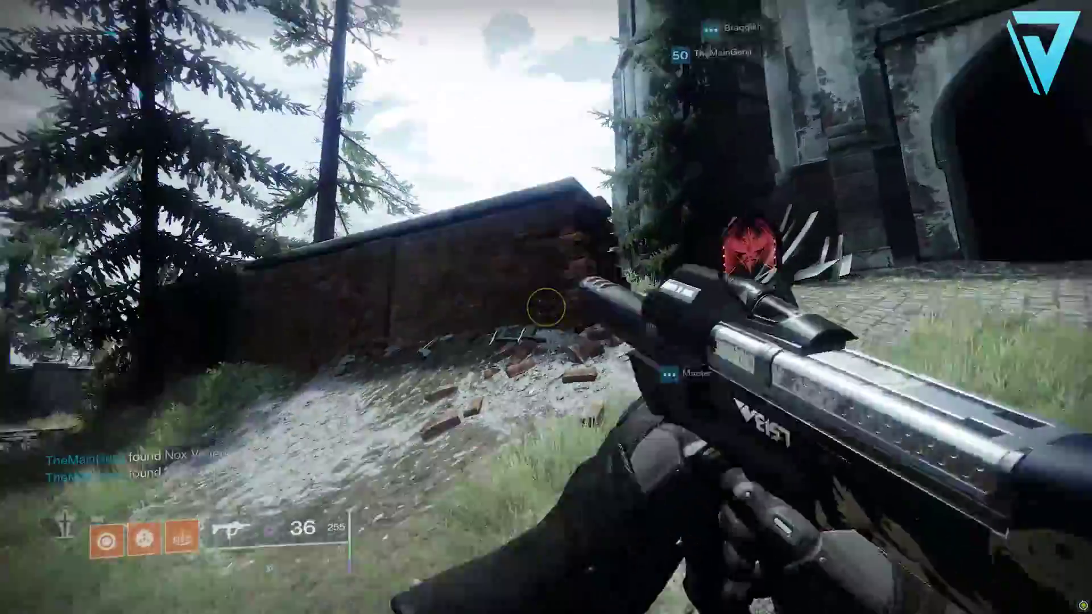
pyautogui.press('w')
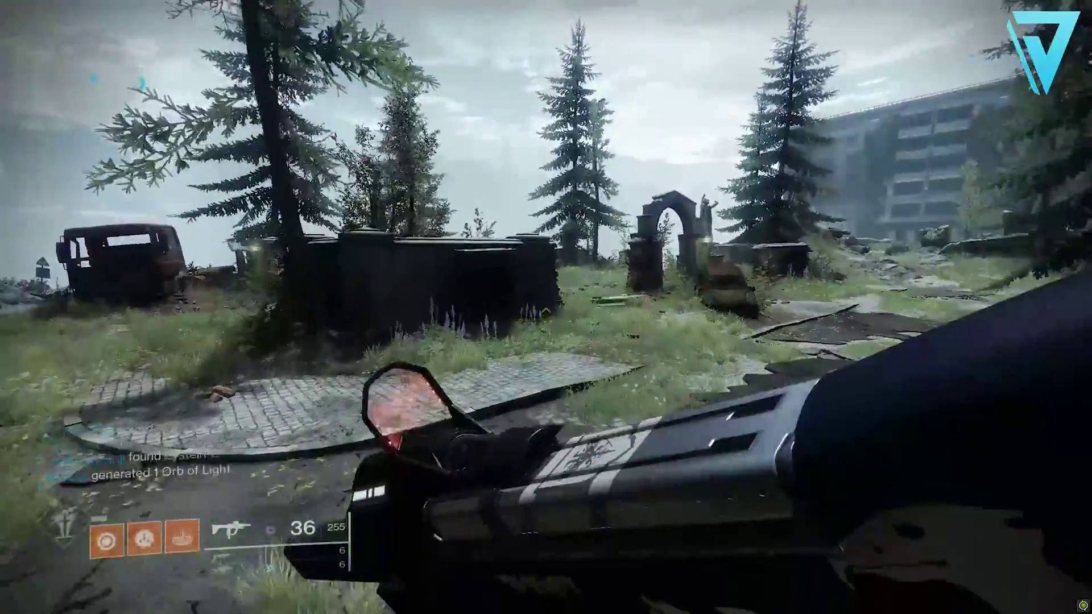
pyautogui.press('w')
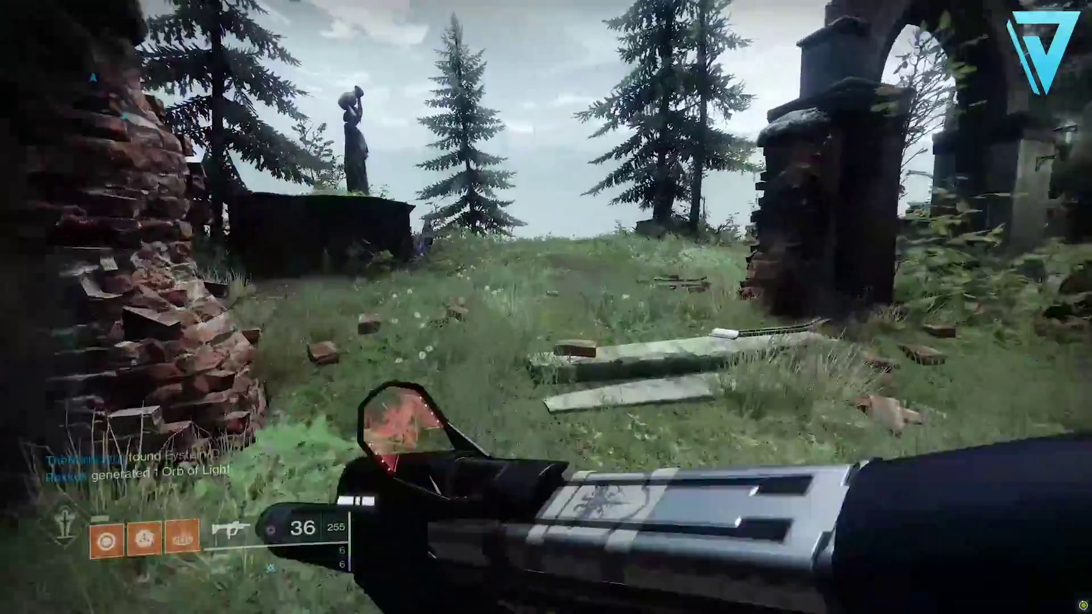
pyautogui.press('w')
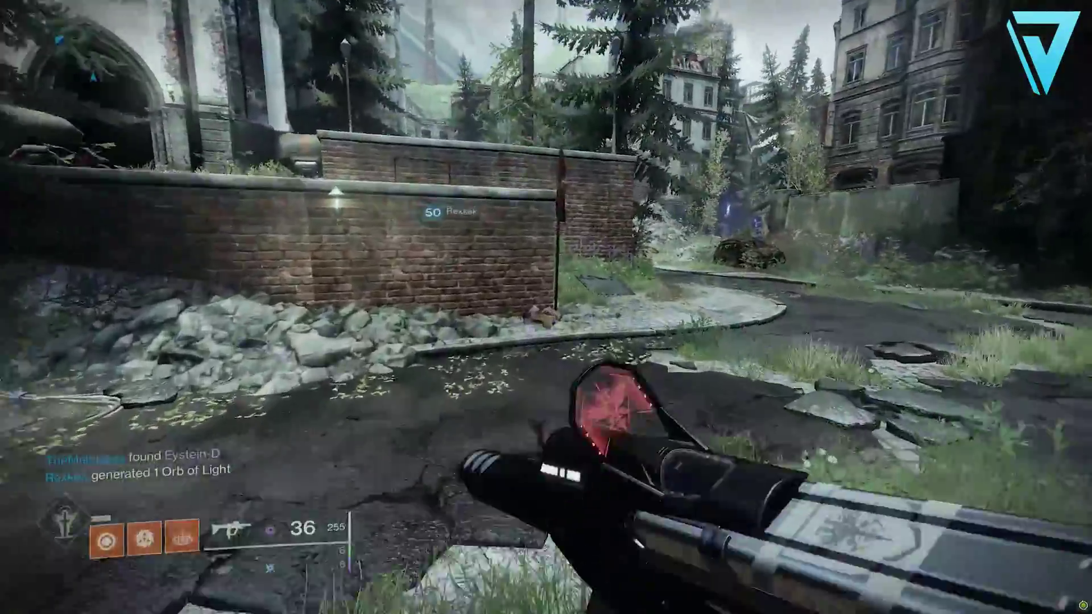
pyautogui.press('w')
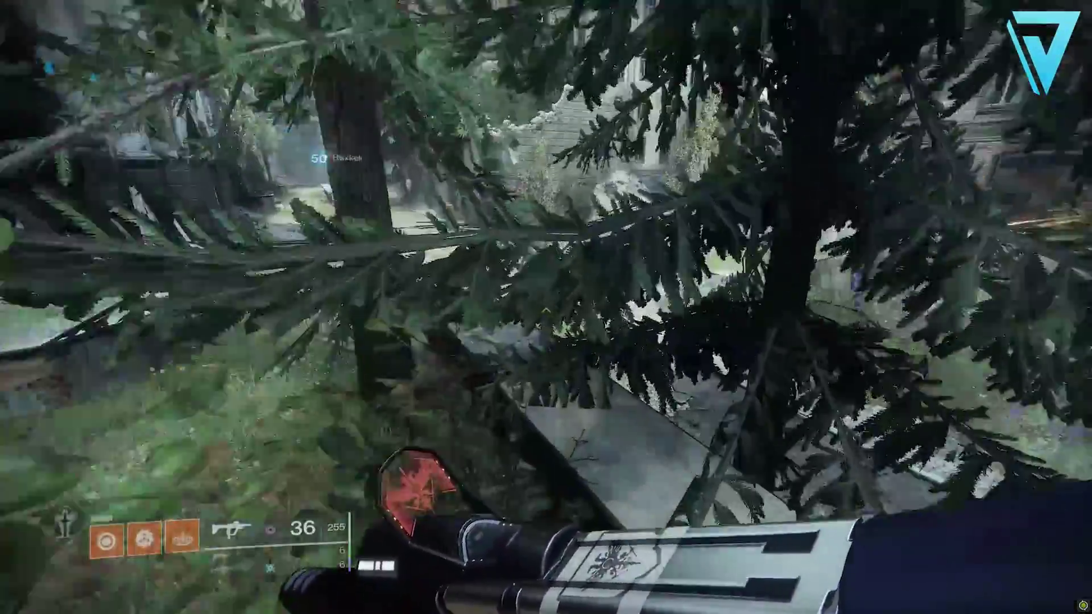
pyautogui.press('w')
pyautogui.press('w')
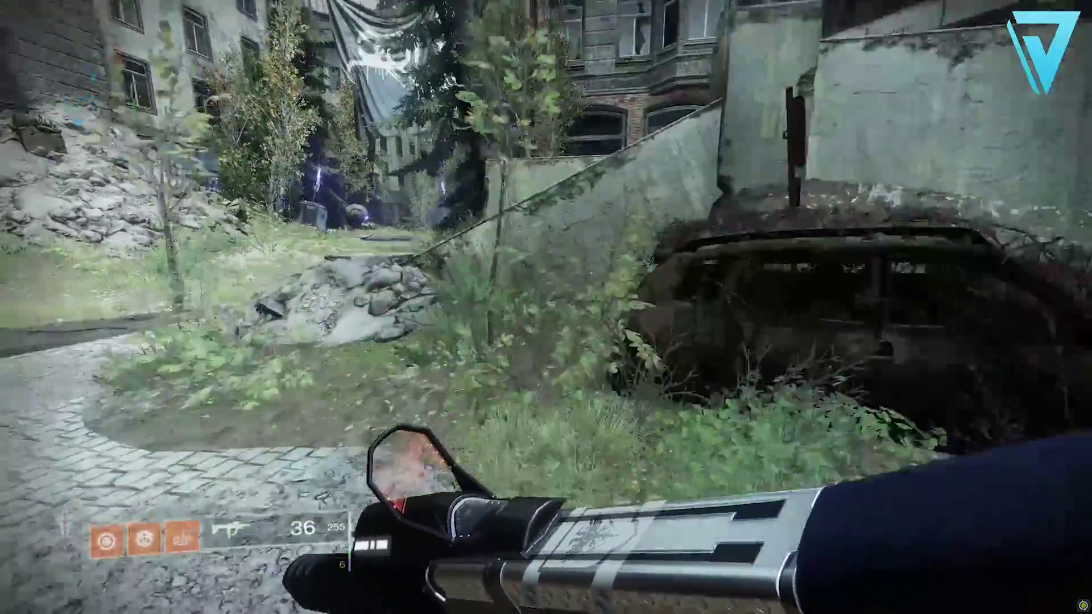
pyautogui.press('w')
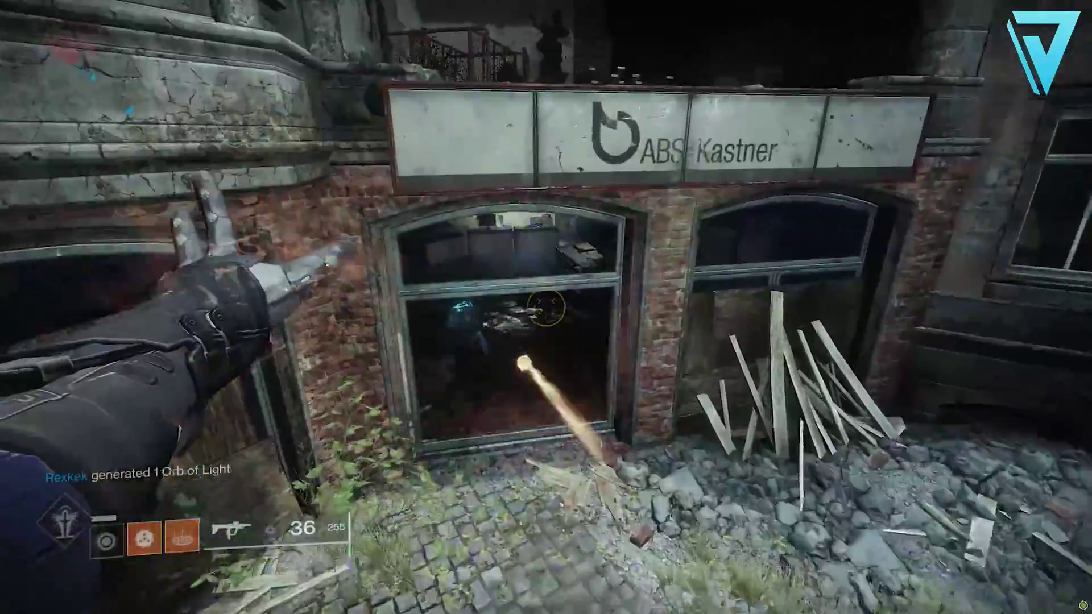
pyautogui.press('w')
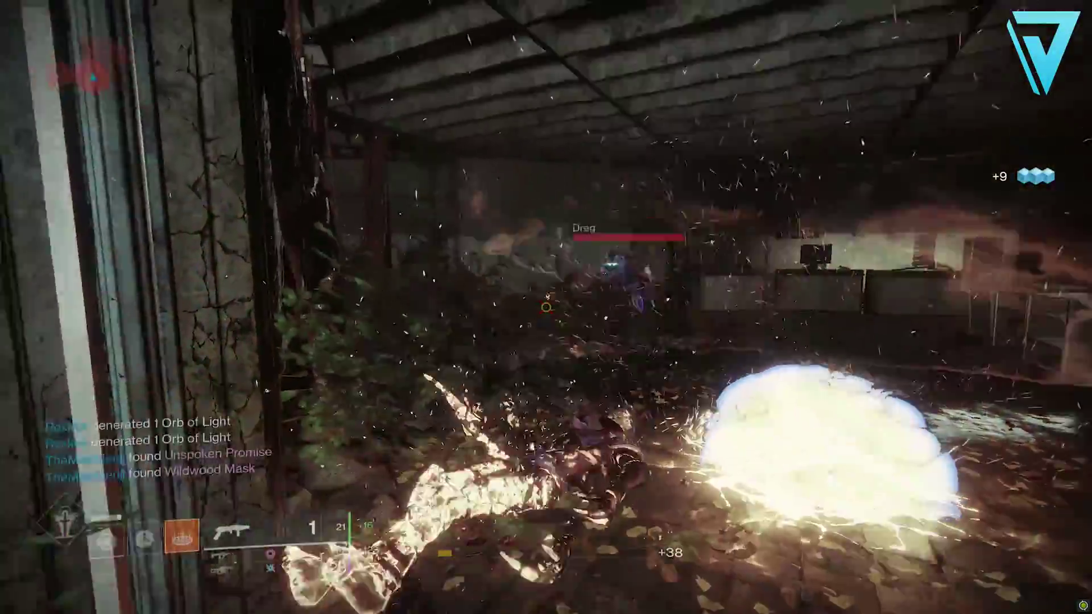
# Swap to the heavy weapon and back to the rifle, then shoot the enemies in the corridor.
pyautogui.press('3')
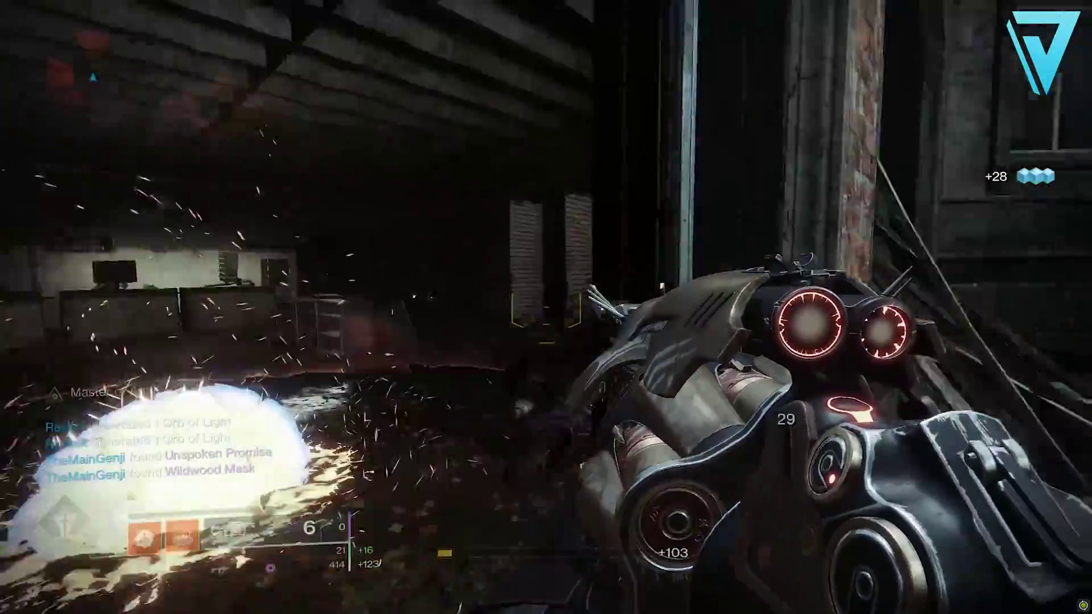
pyautogui.press('1')
pyautogui.press('w')
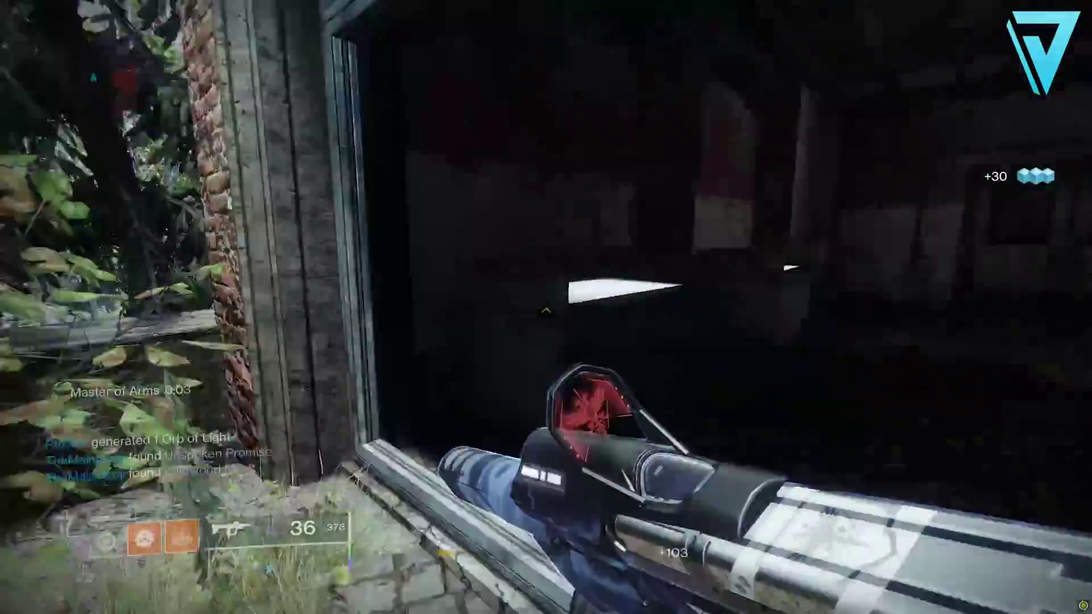
pyautogui.press('w')
pyautogui.click(546, 307)
pyautogui.click(546, 307)
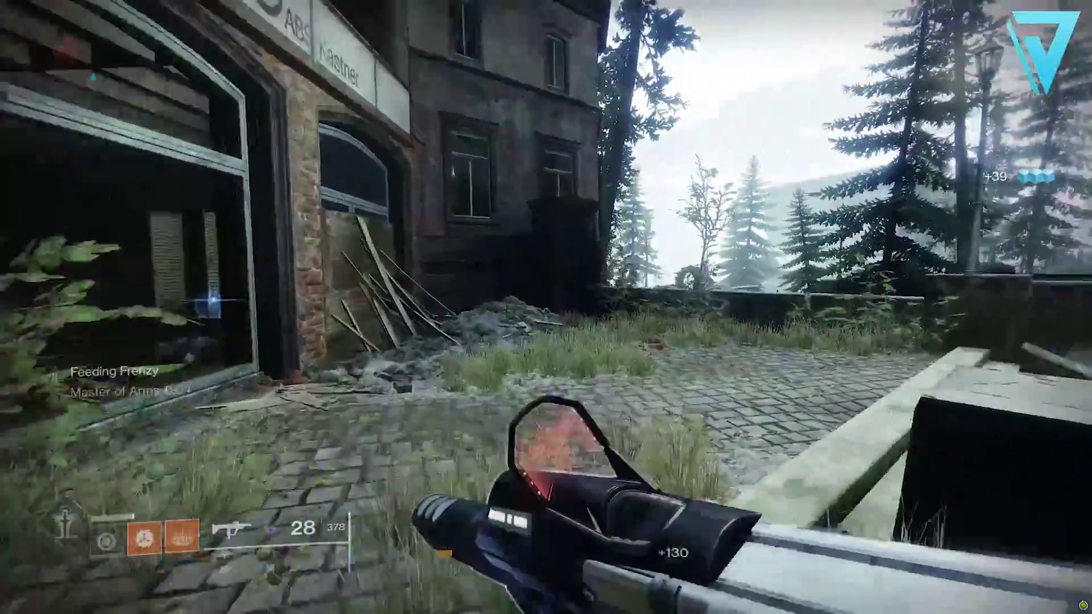
# Walk past the park and wall along the cobblestone path toward the brick building.
pyautogui.press('w')
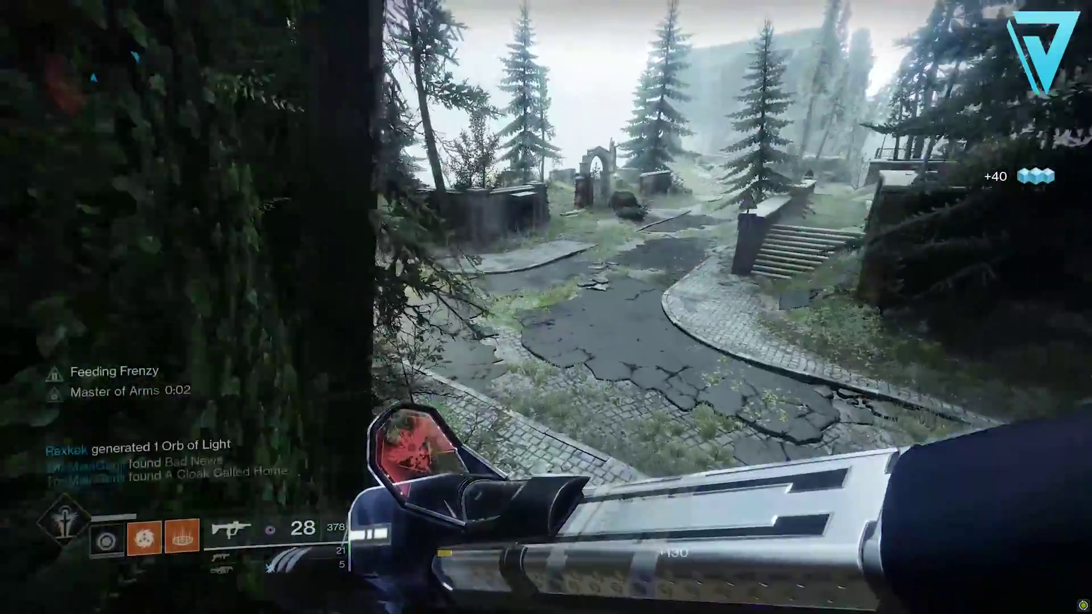
pyautogui.press('w')
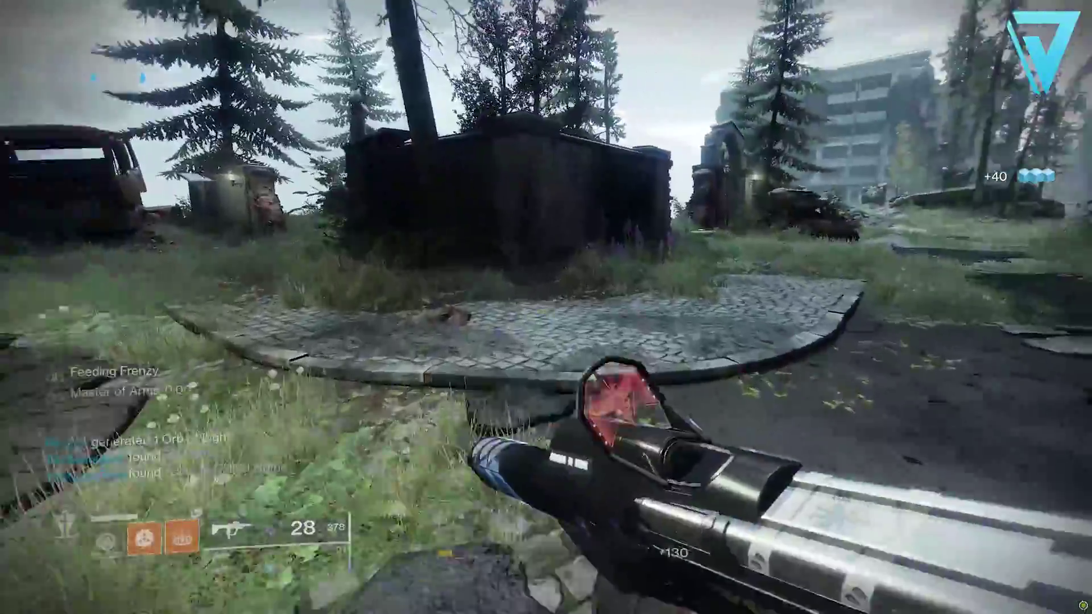
pyautogui.press('w')
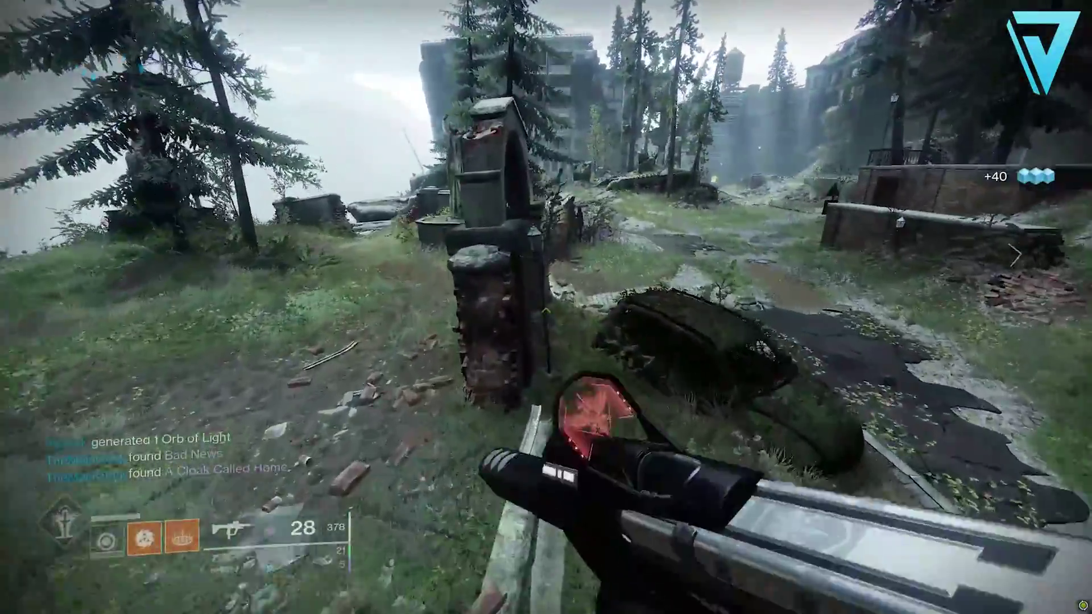
pyautogui.press('w')
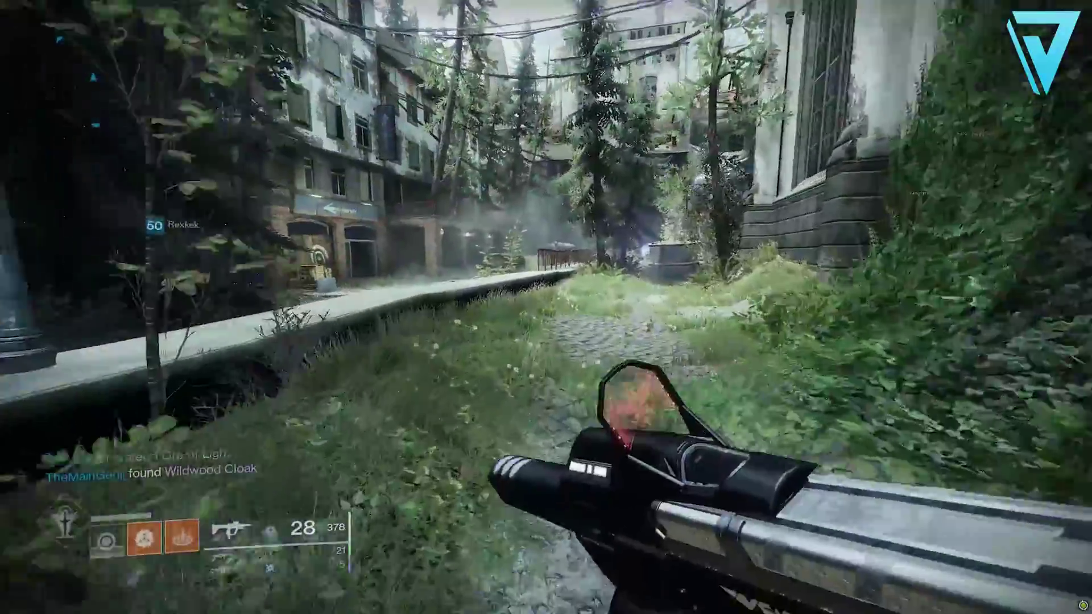
pyautogui.press('w')
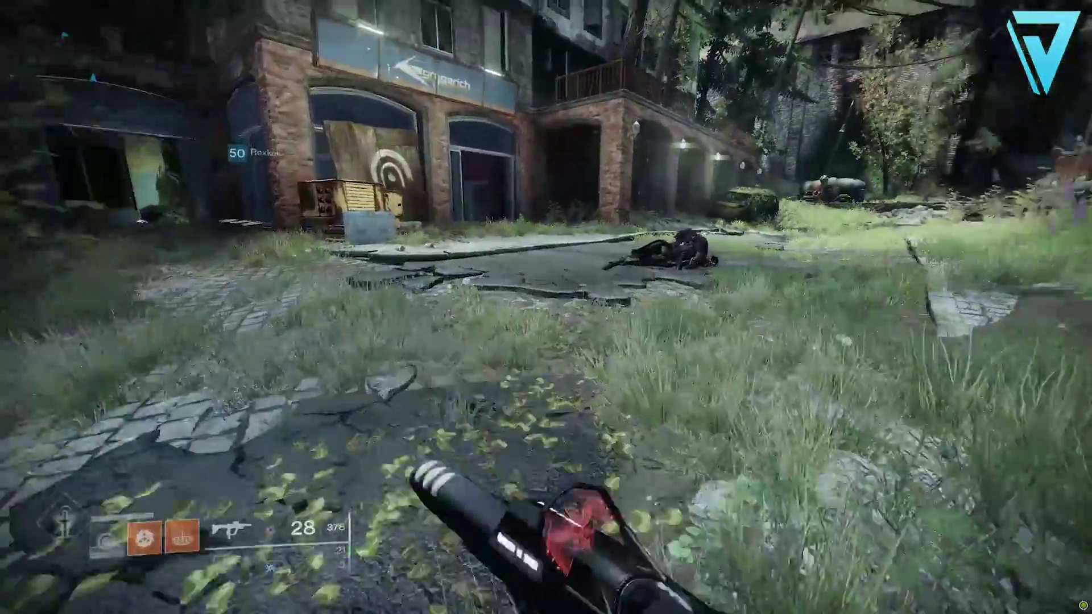
pyautogui.press('w')
pyautogui.press('w')
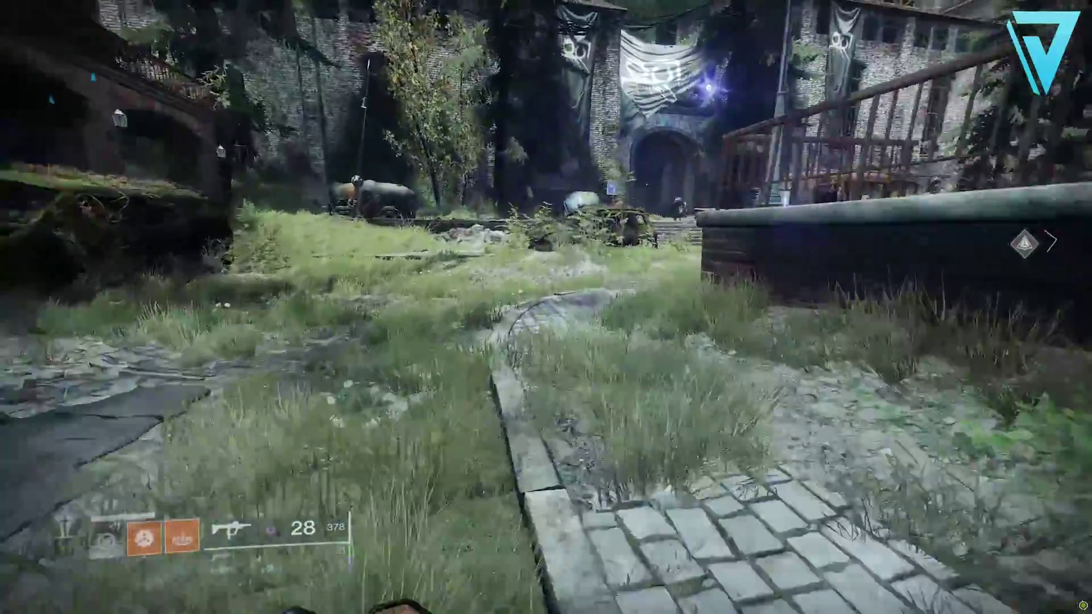
# Aim and shoot the Dregs by the steps and the pod, then head down the cobbled street.
pyautogui.rightClick(546, 307)
pyautogui.click(546, 307)
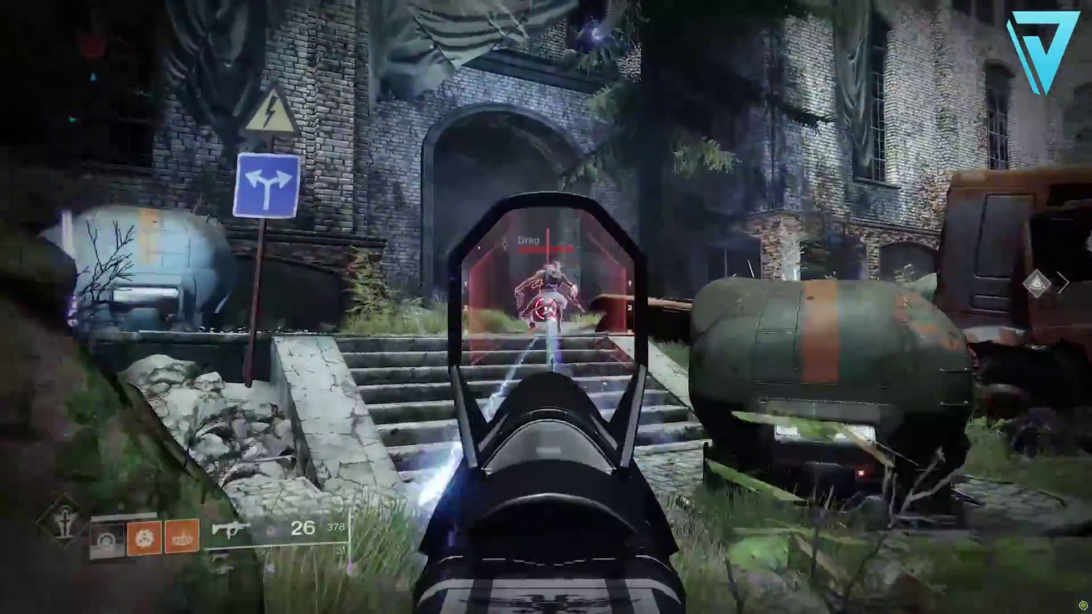
pyautogui.press('w')
pyautogui.press('w')
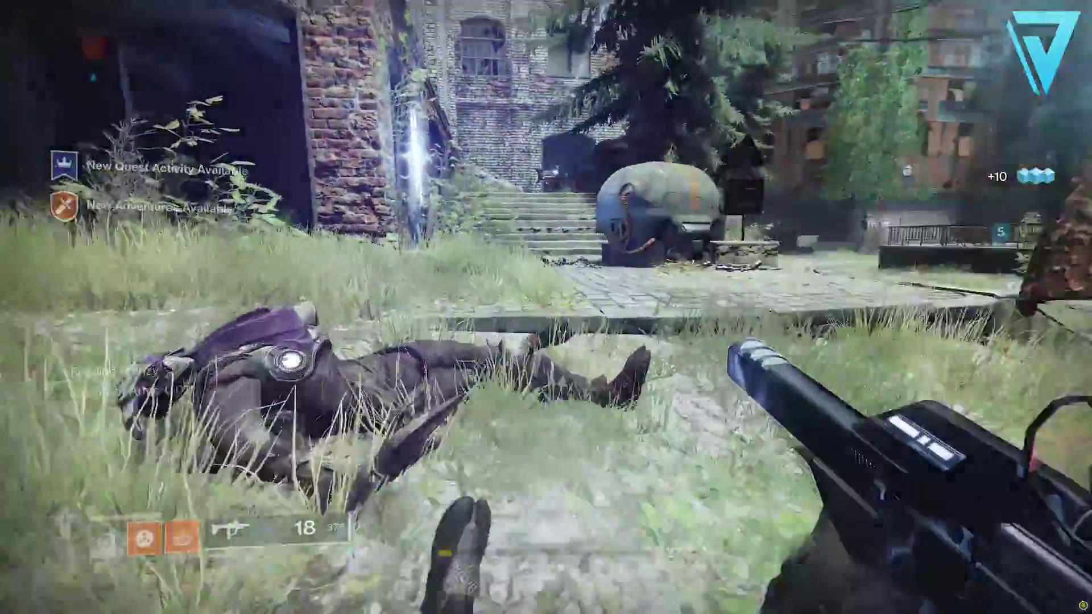
pyautogui.rightClick(546, 307)
pyautogui.click(546, 307)
pyautogui.click(546, 307)
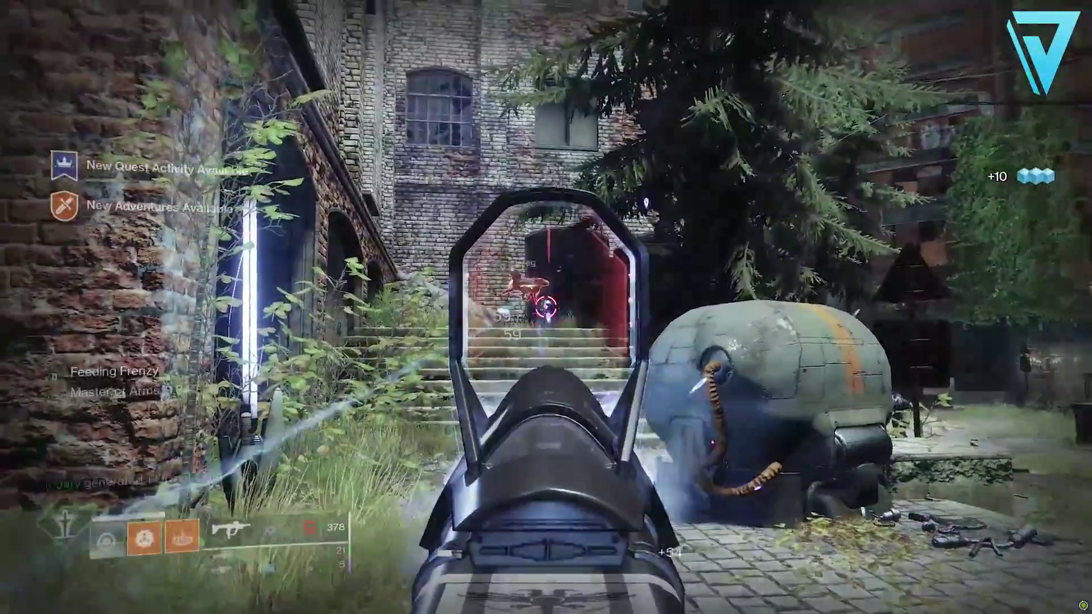
pyautogui.press('w')
pyautogui.press('w')
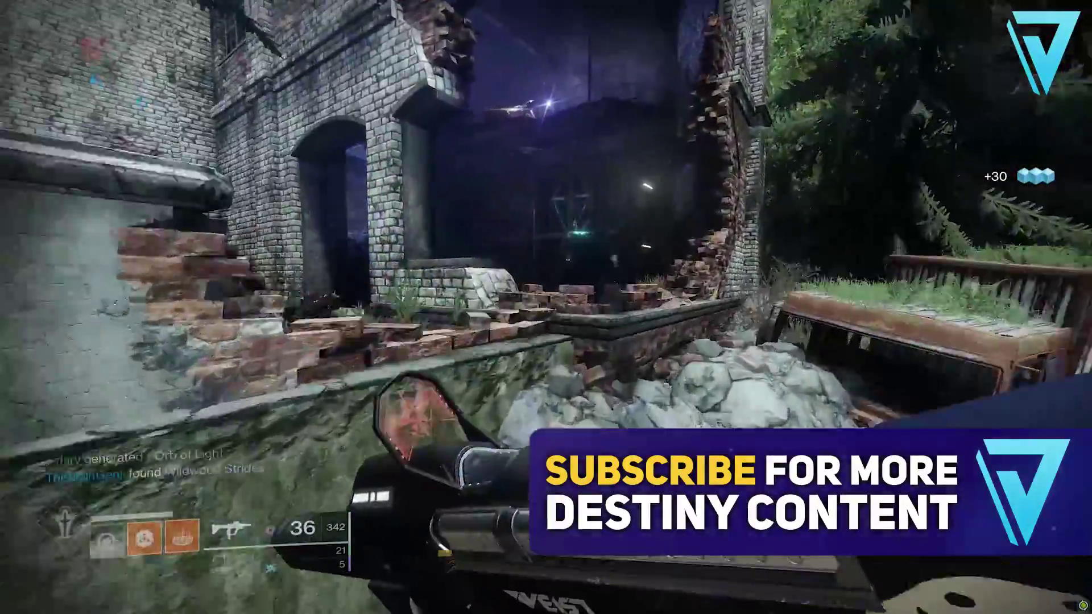
pyautogui.press('w')
pyautogui.press('space')
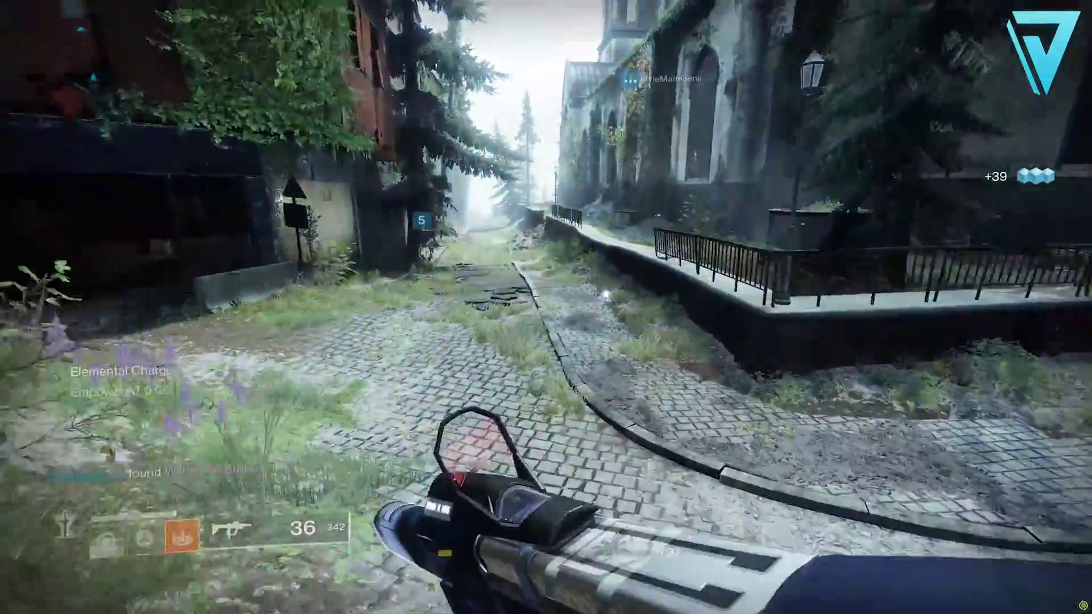
pyautogui.press('w')
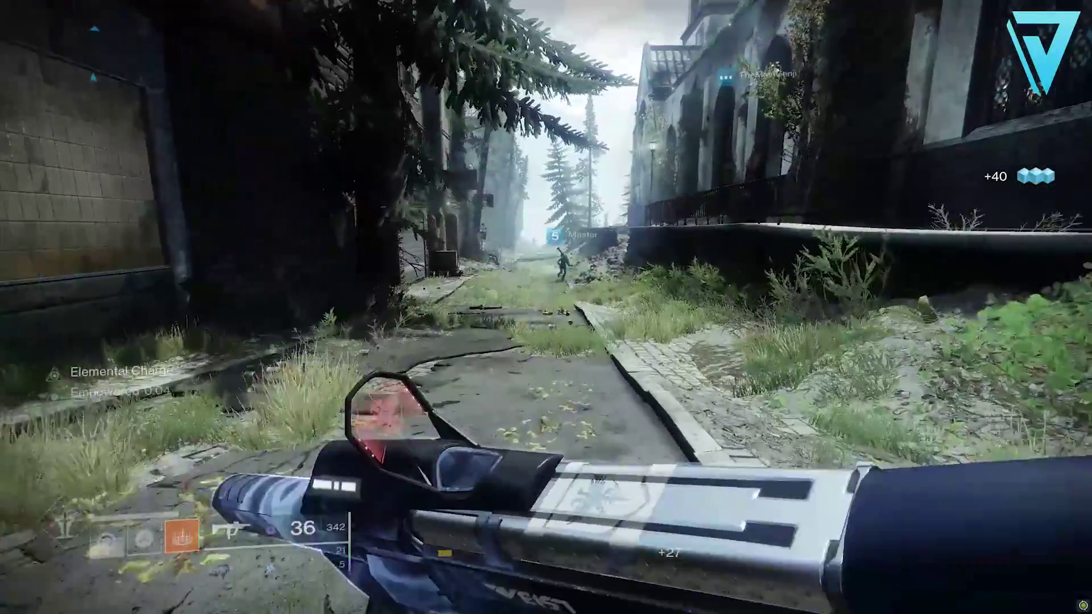